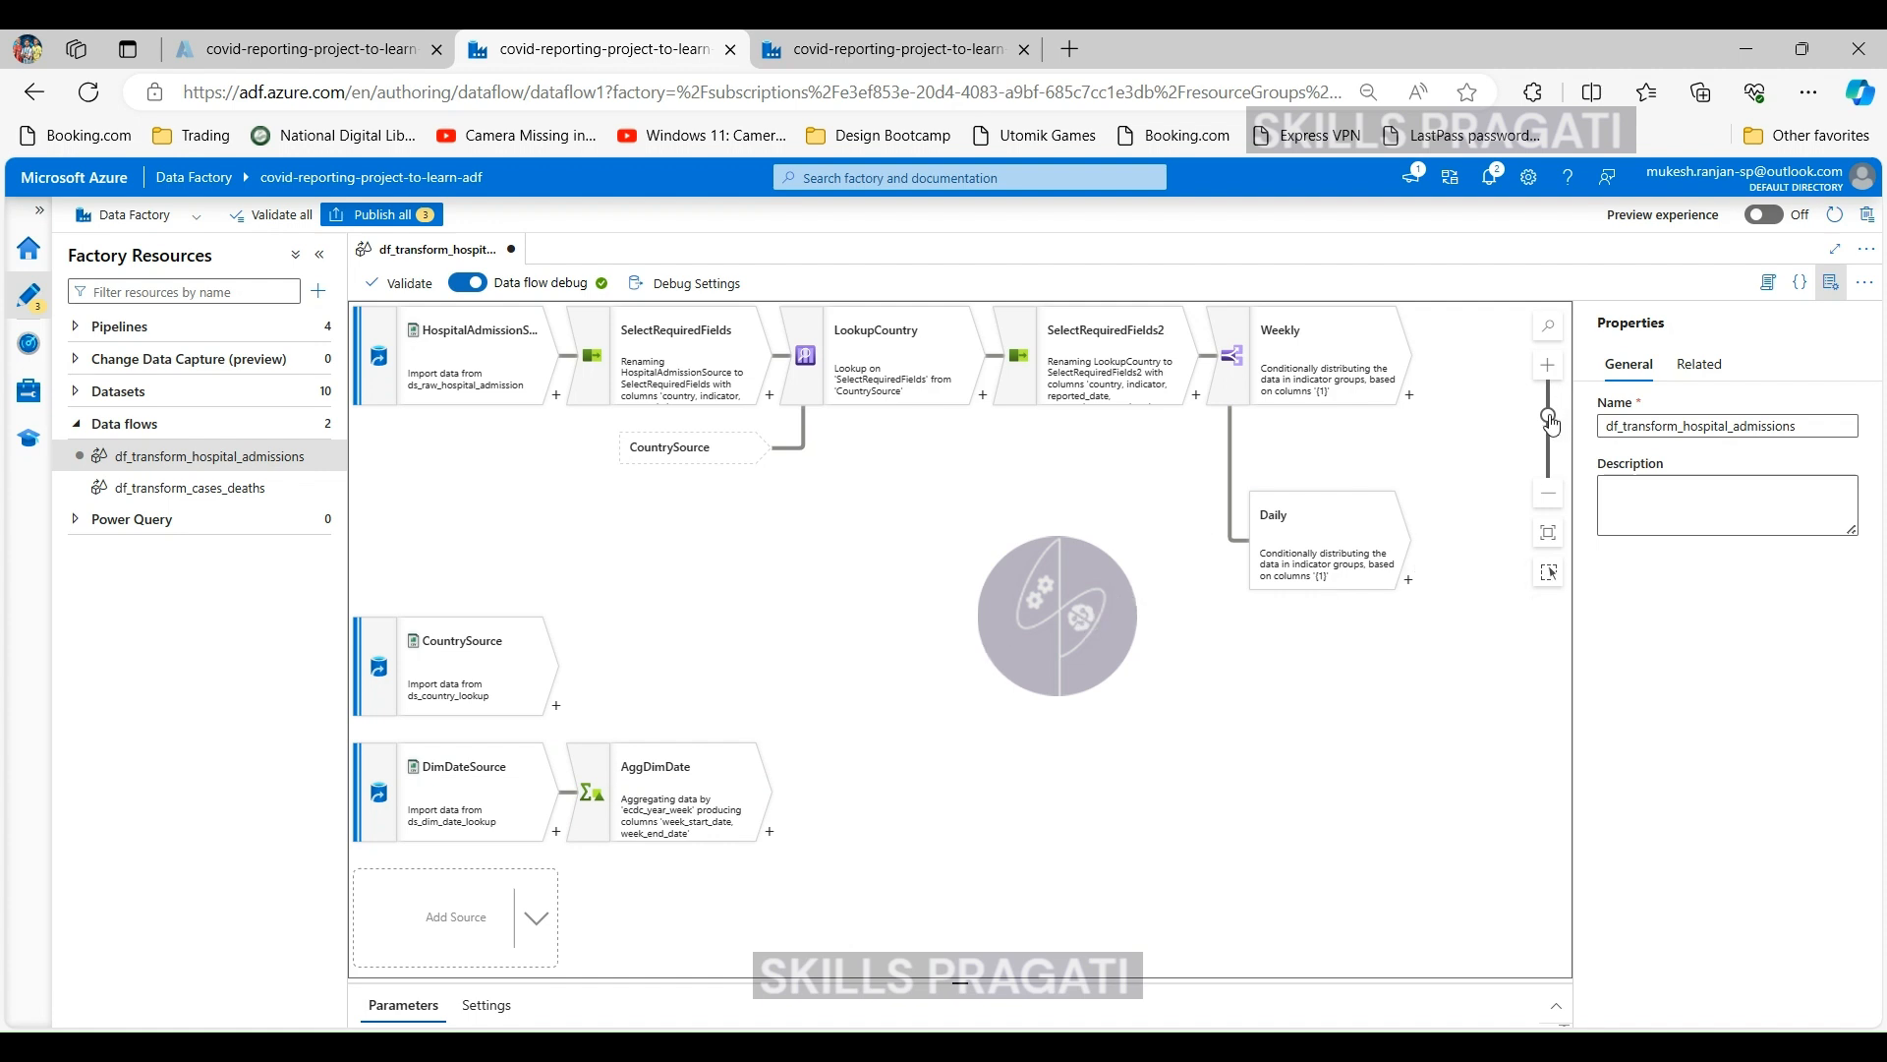
# - Add a Join transformation after the Weekly stream and name its output stream JoinWithDate
pyautogui.click(1409, 396)
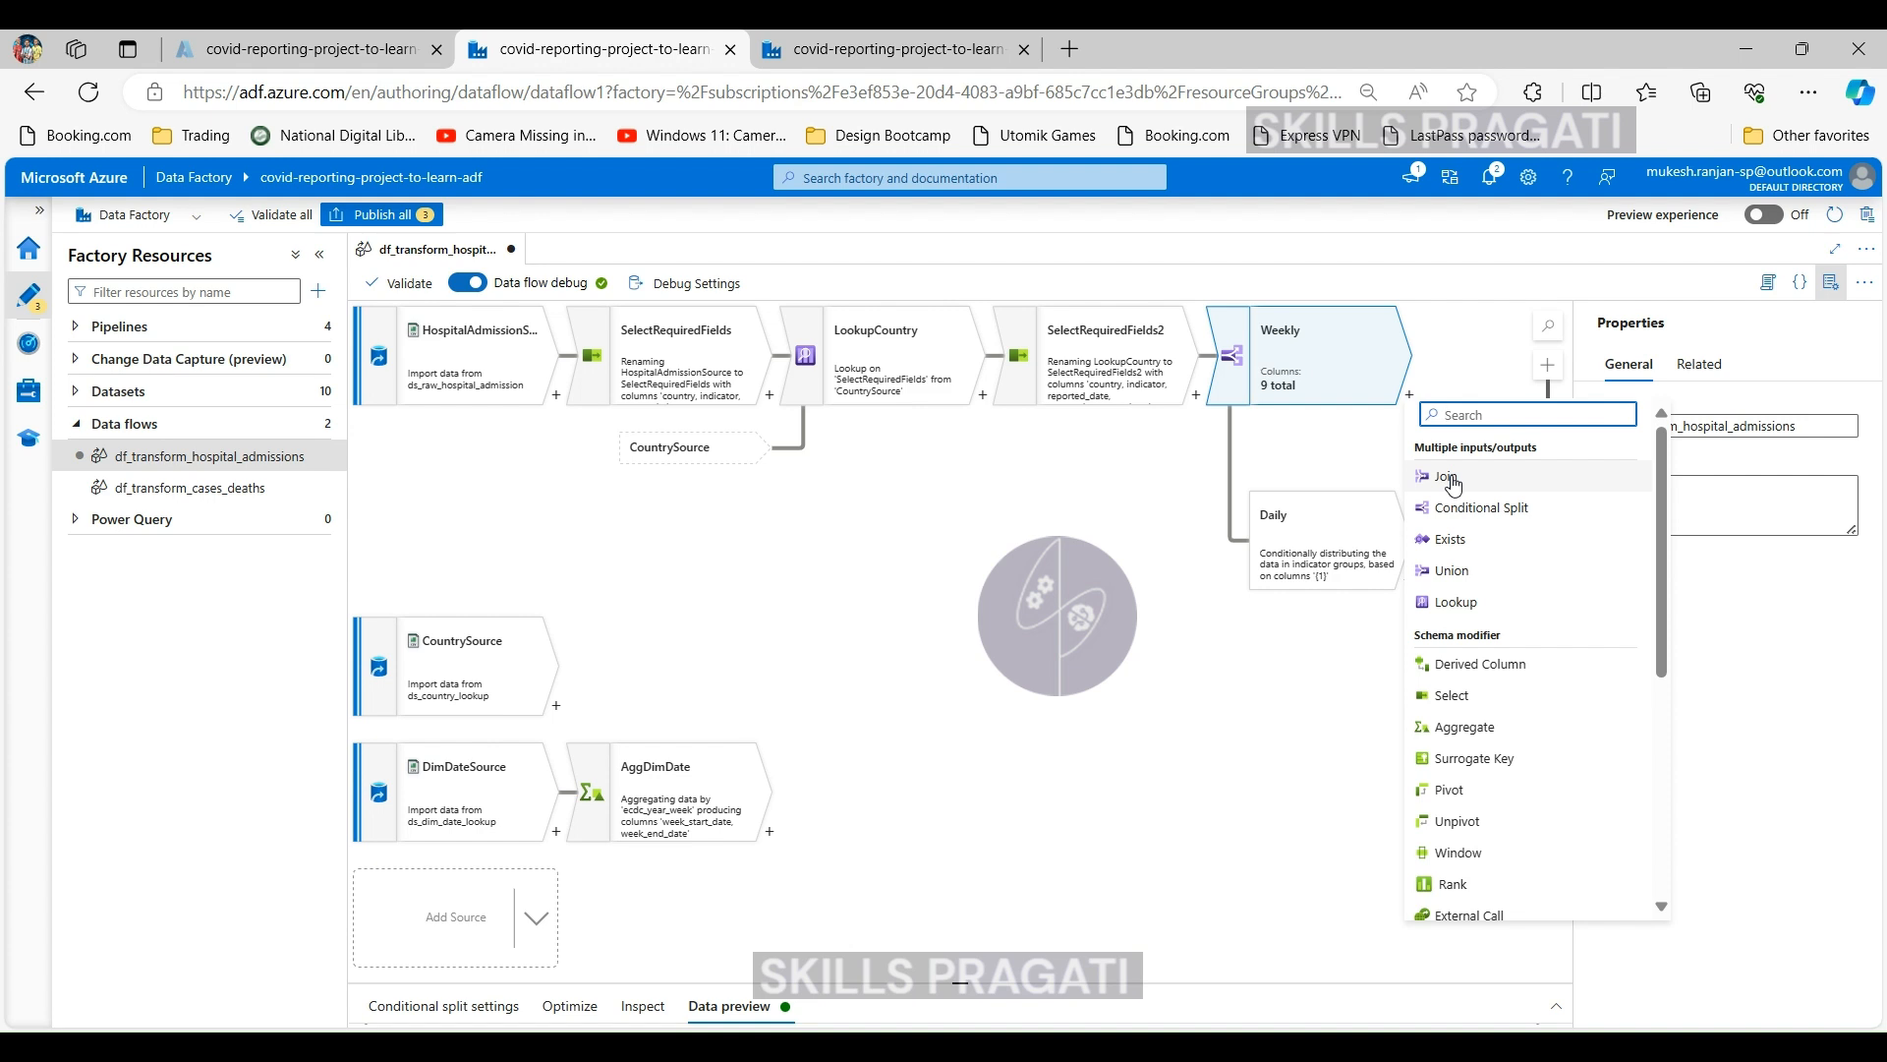
pyautogui.click(1450, 478)
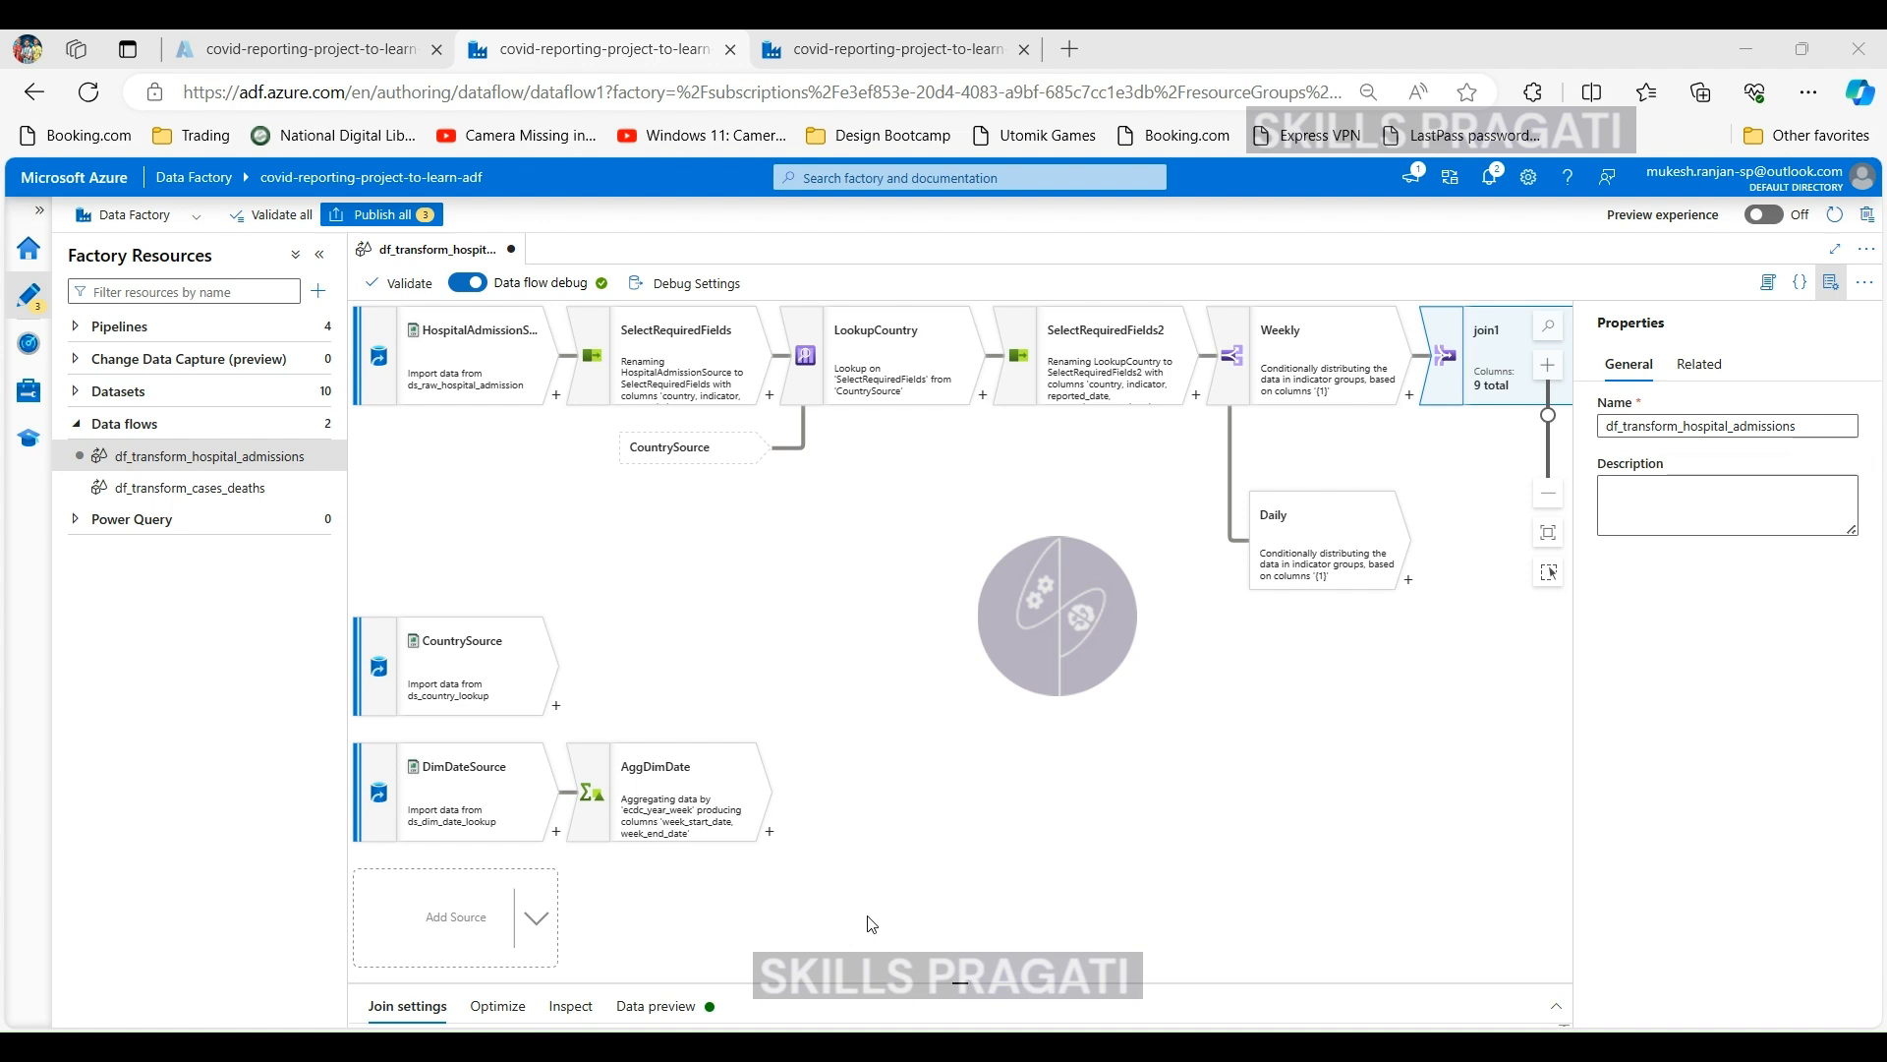
pyautogui.moveTo(963, 986); pyautogui.dragTo(960, 763)
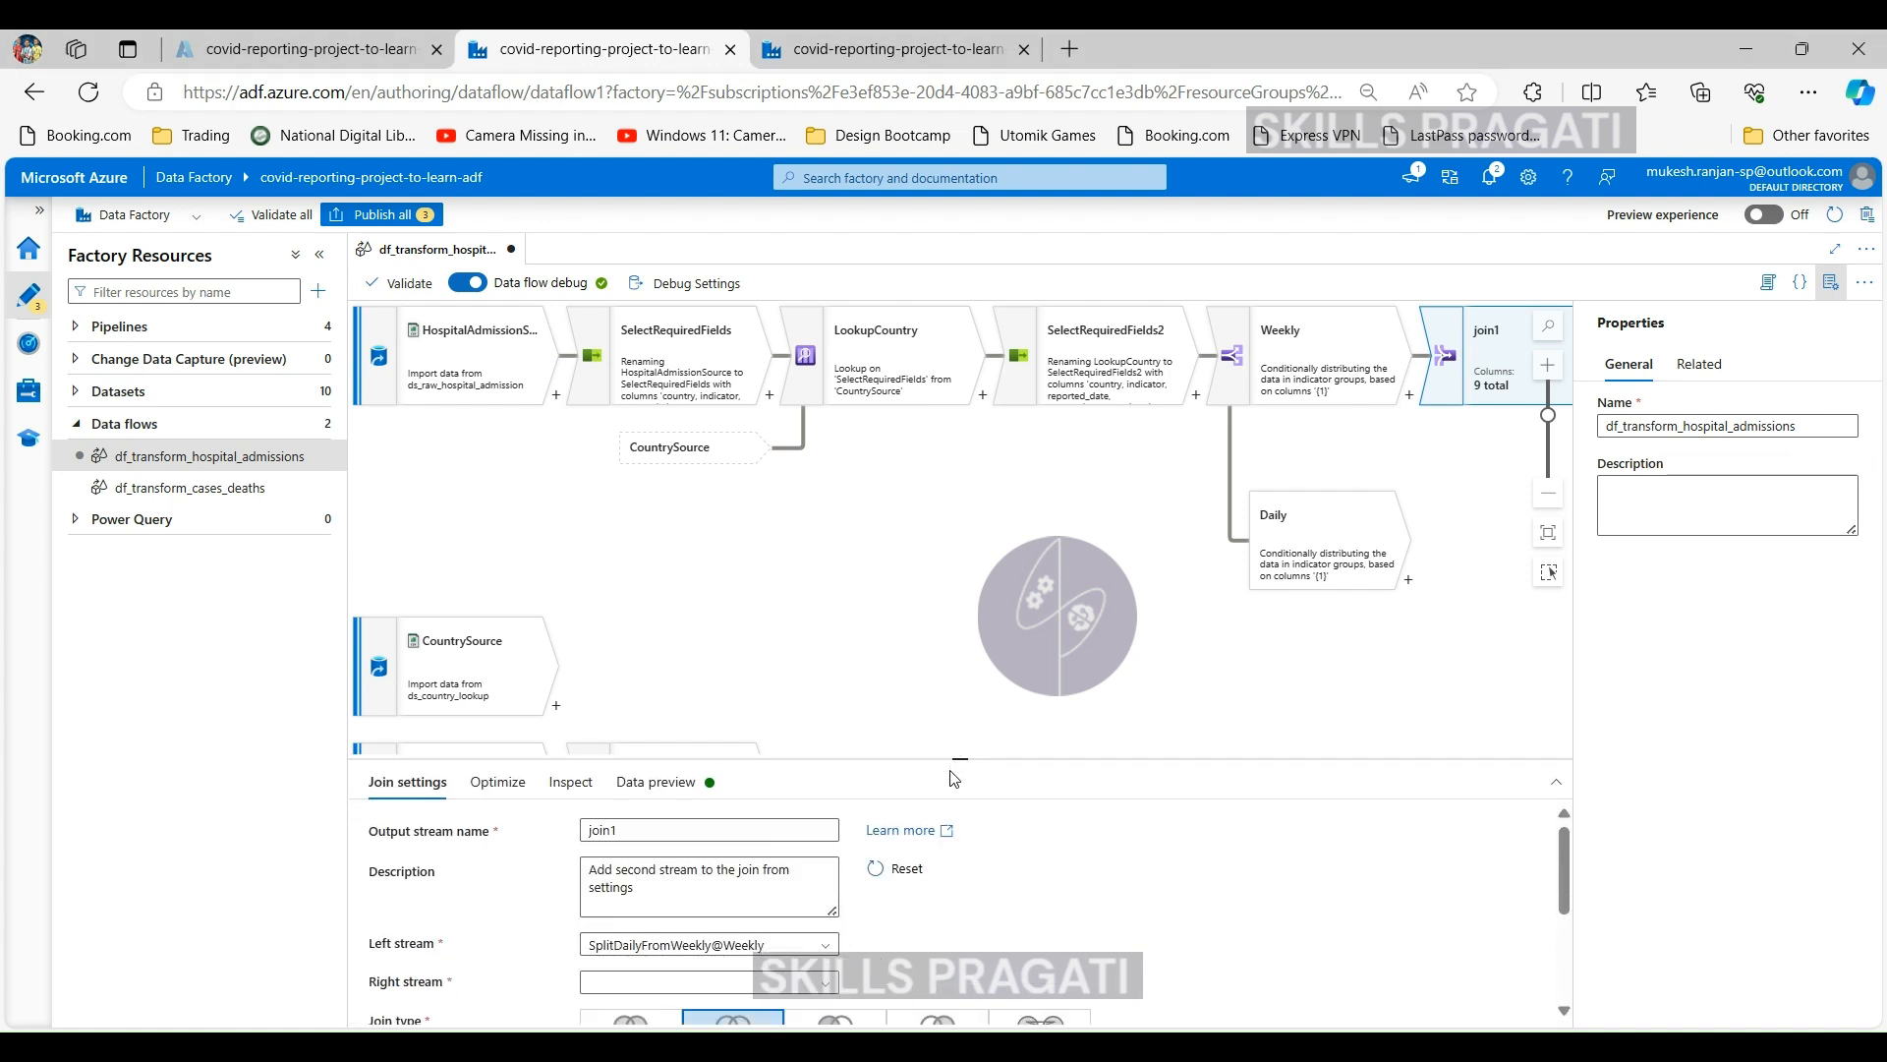
pyautogui.moveTo(634, 832); pyautogui.dragTo(511, 842)
pyautogui.write('JoinWithDate')
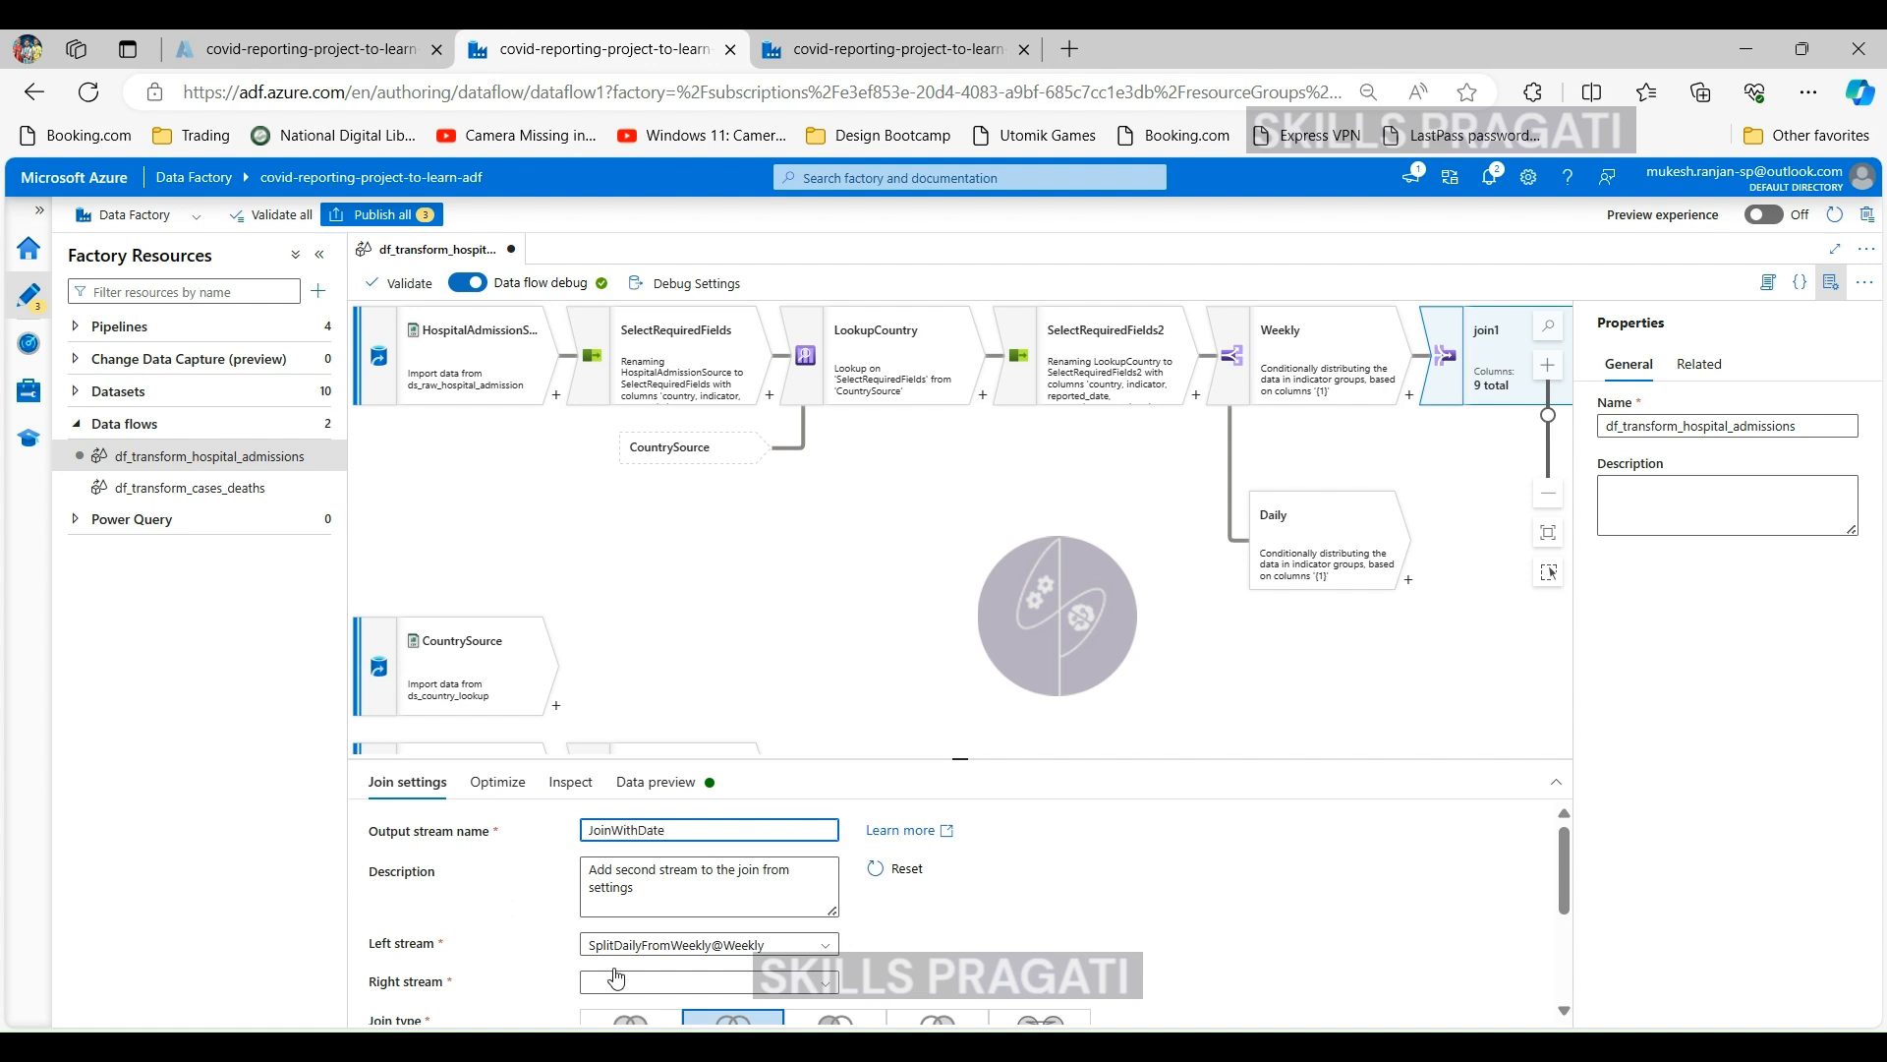
# - Set the right stream of the JoinWithDate join to AggDimDate
pyautogui.moveTo(963, 759); pyautogui.dragTo(960, 650)
pyautogui.click(630, 875)
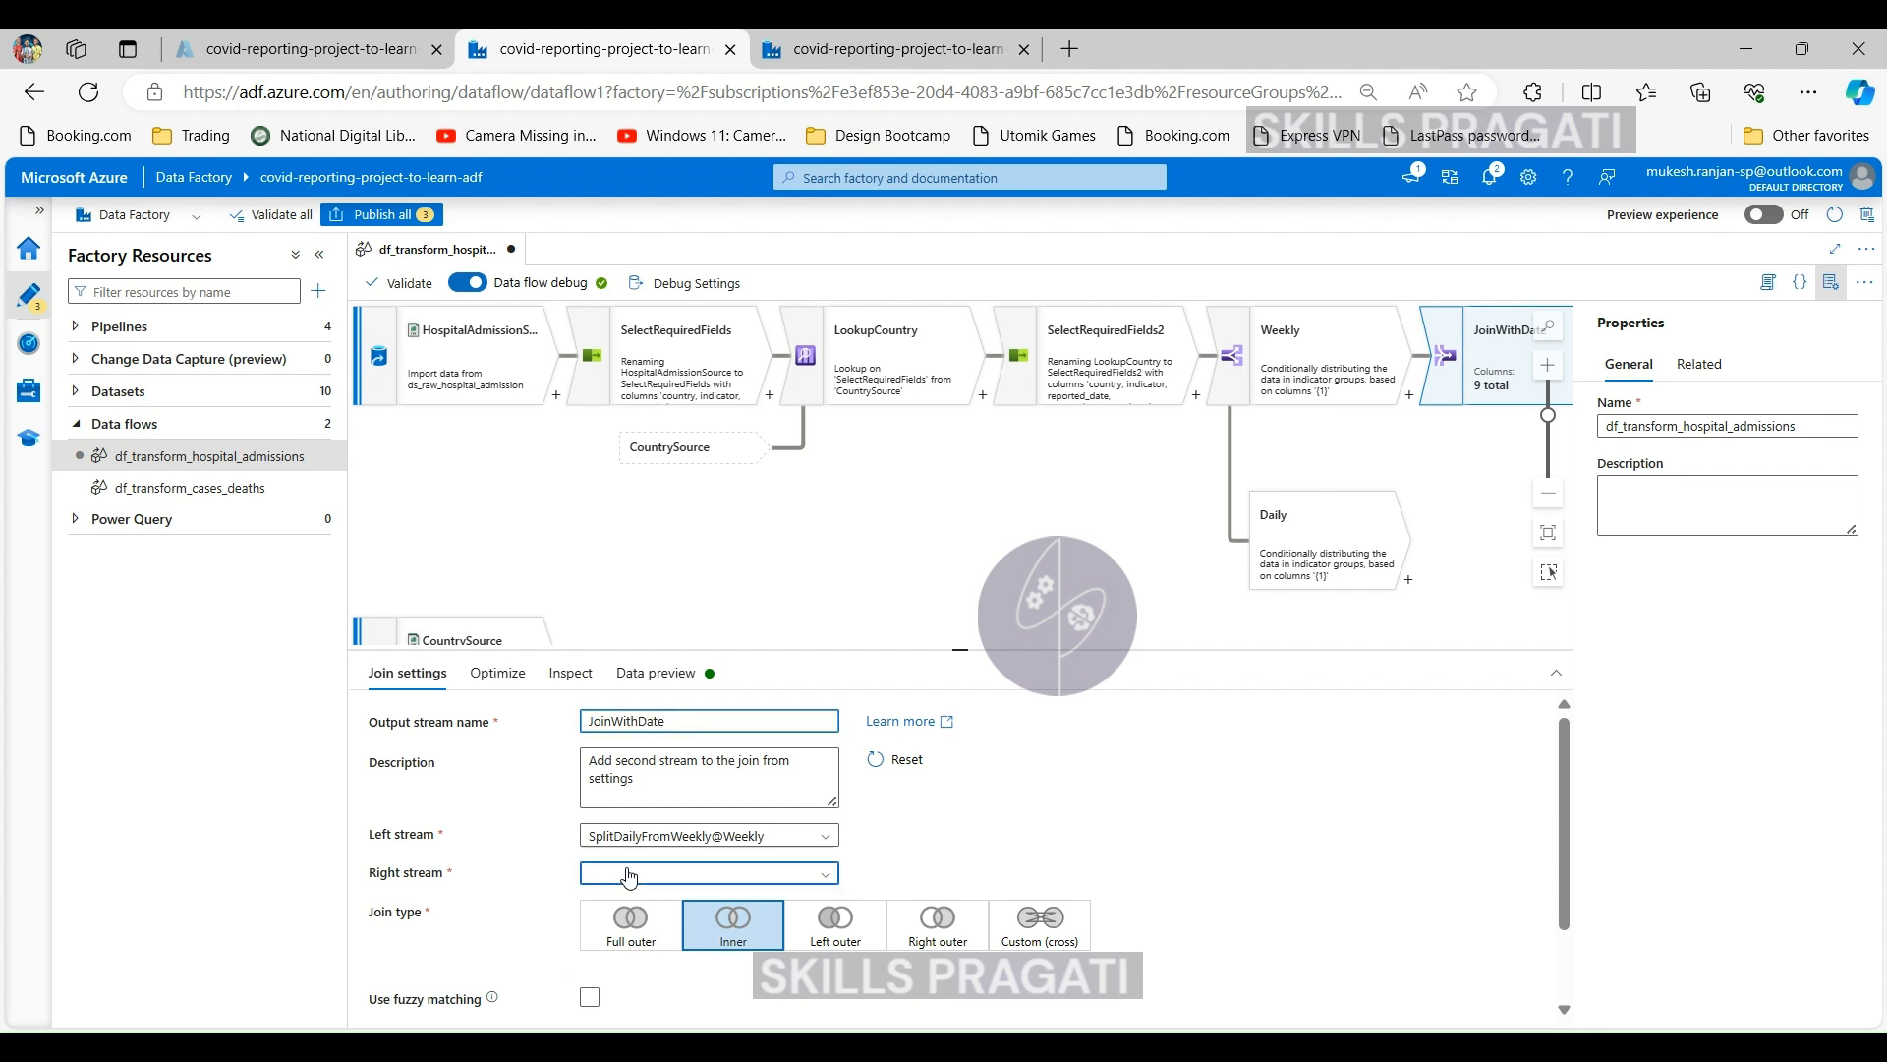
pyautogui.scroll(-5, 678, 988)
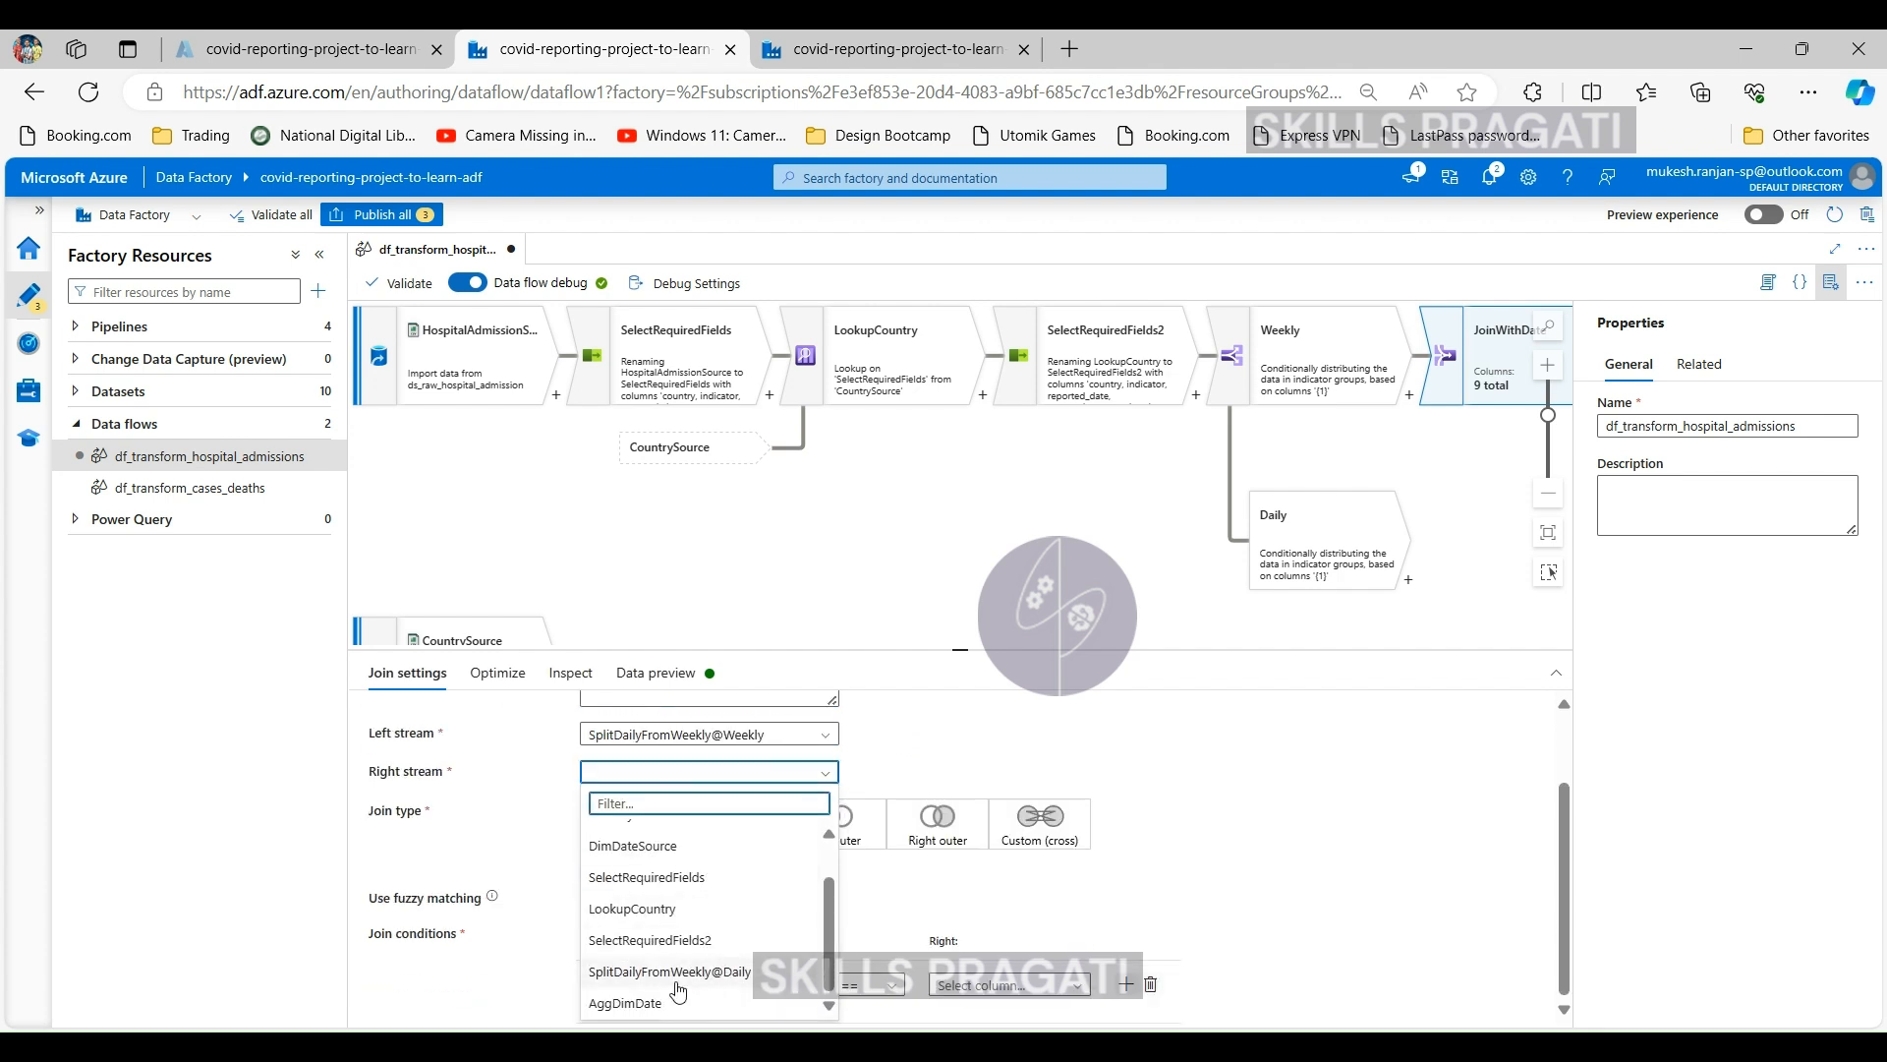
pyautogui.click(623, 1002)
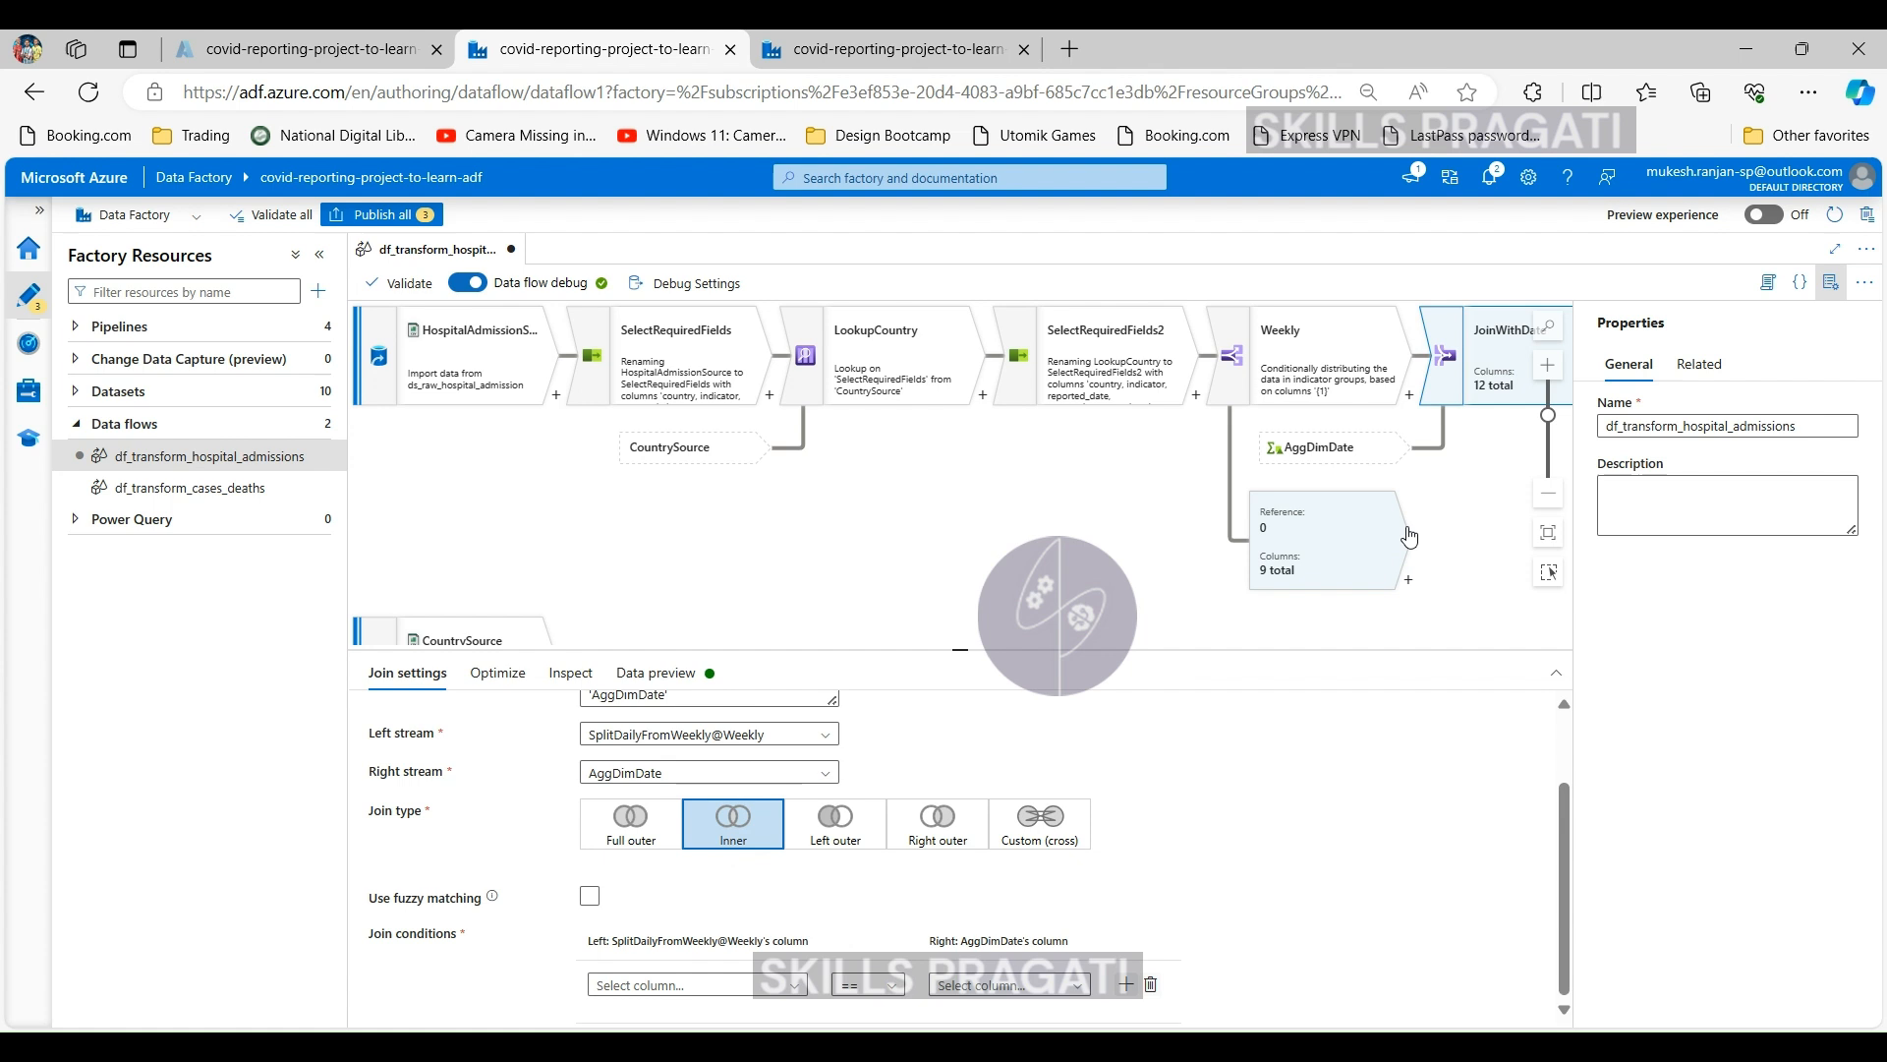
# - Define the join condition as reported_year_week from the Weekly stream equal to ecdc_year_week from AggDimDate
pyautogui.click(1547, 506)
pyautogui.click(1546, 507)
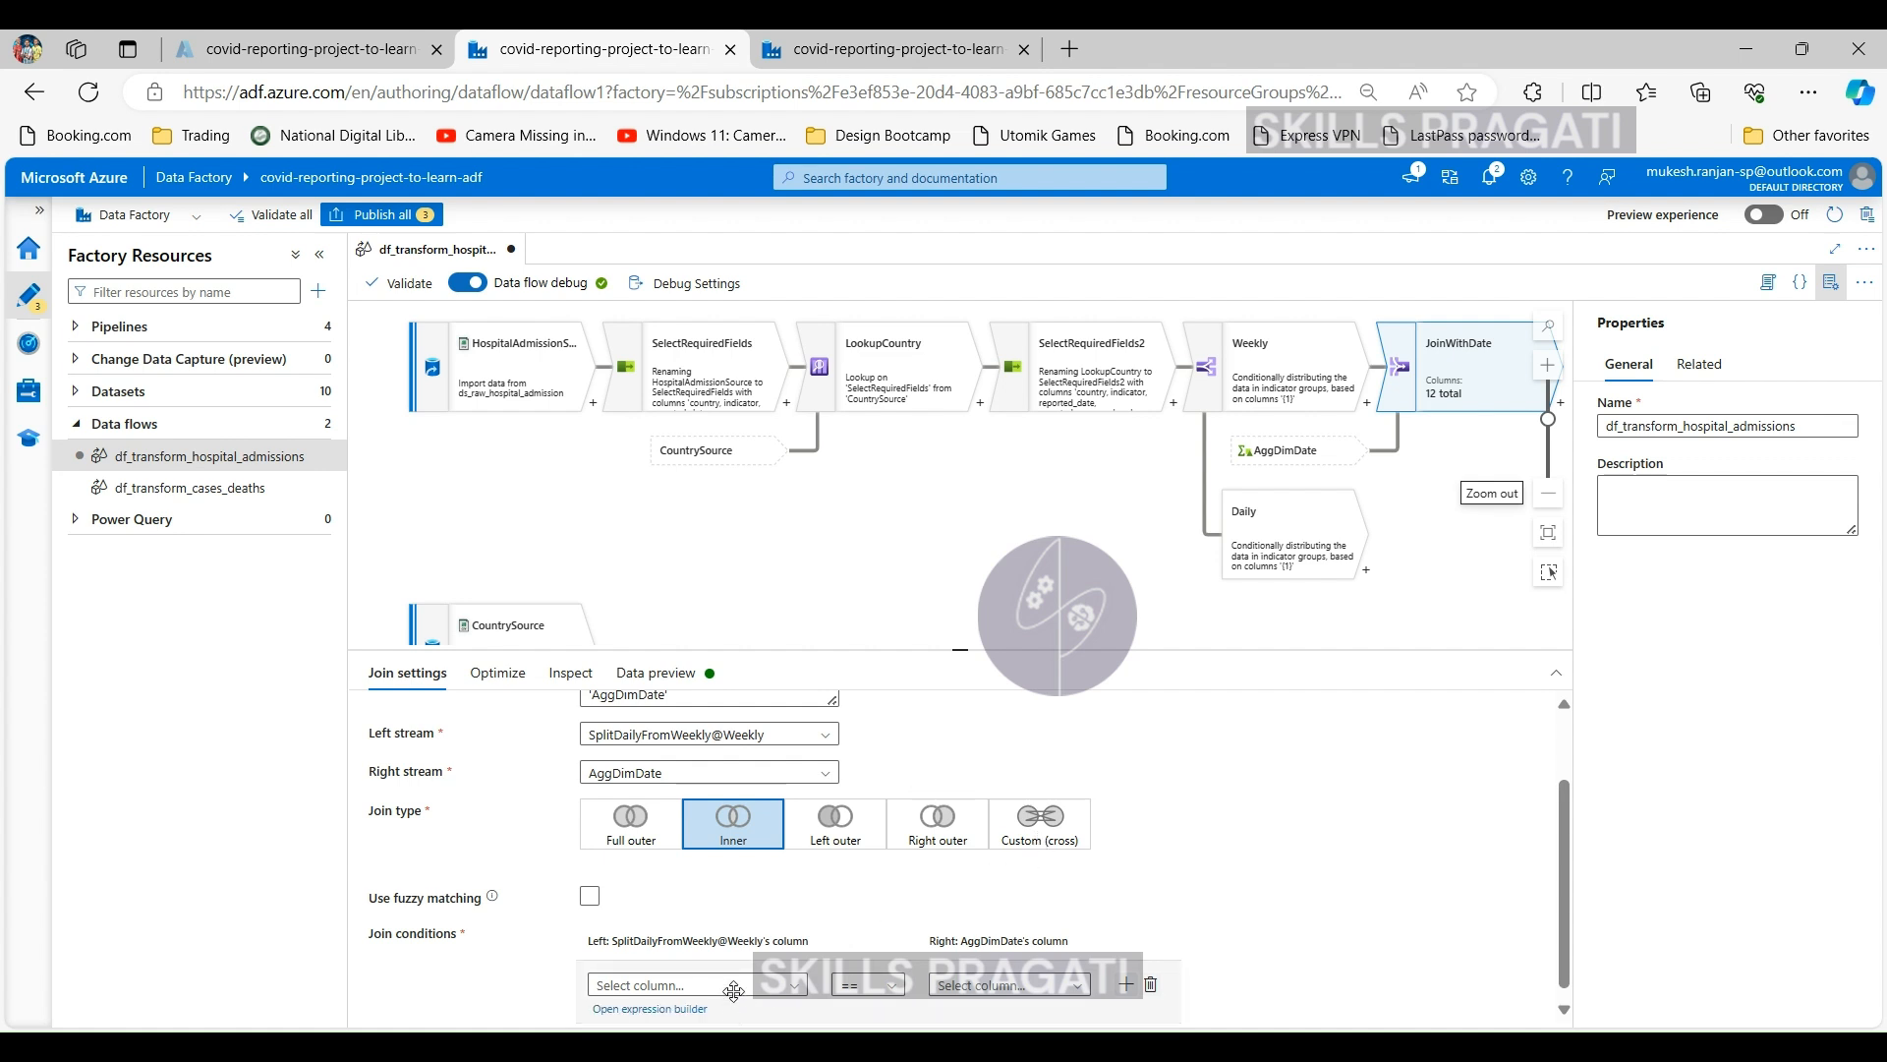
pyautogui.scroll(-1, 741, 997)
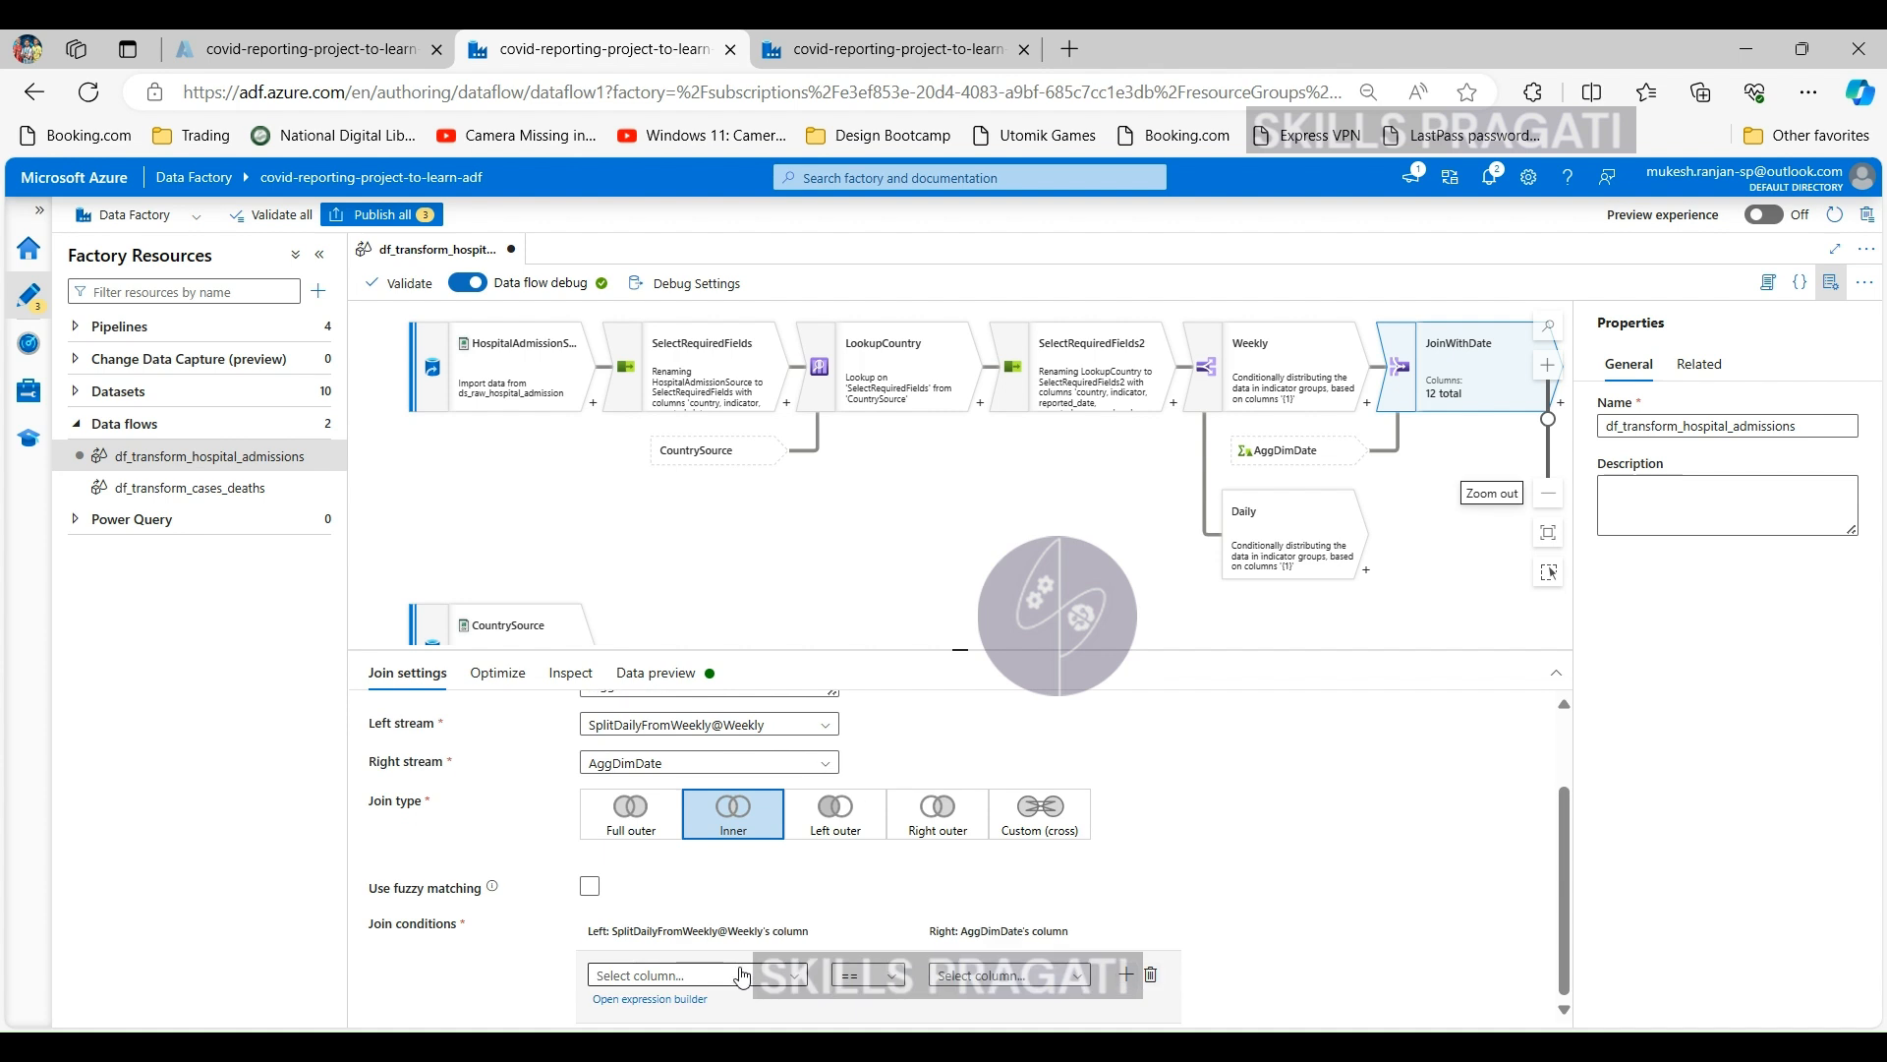
pyautogui.scroll(1, 741, 885)
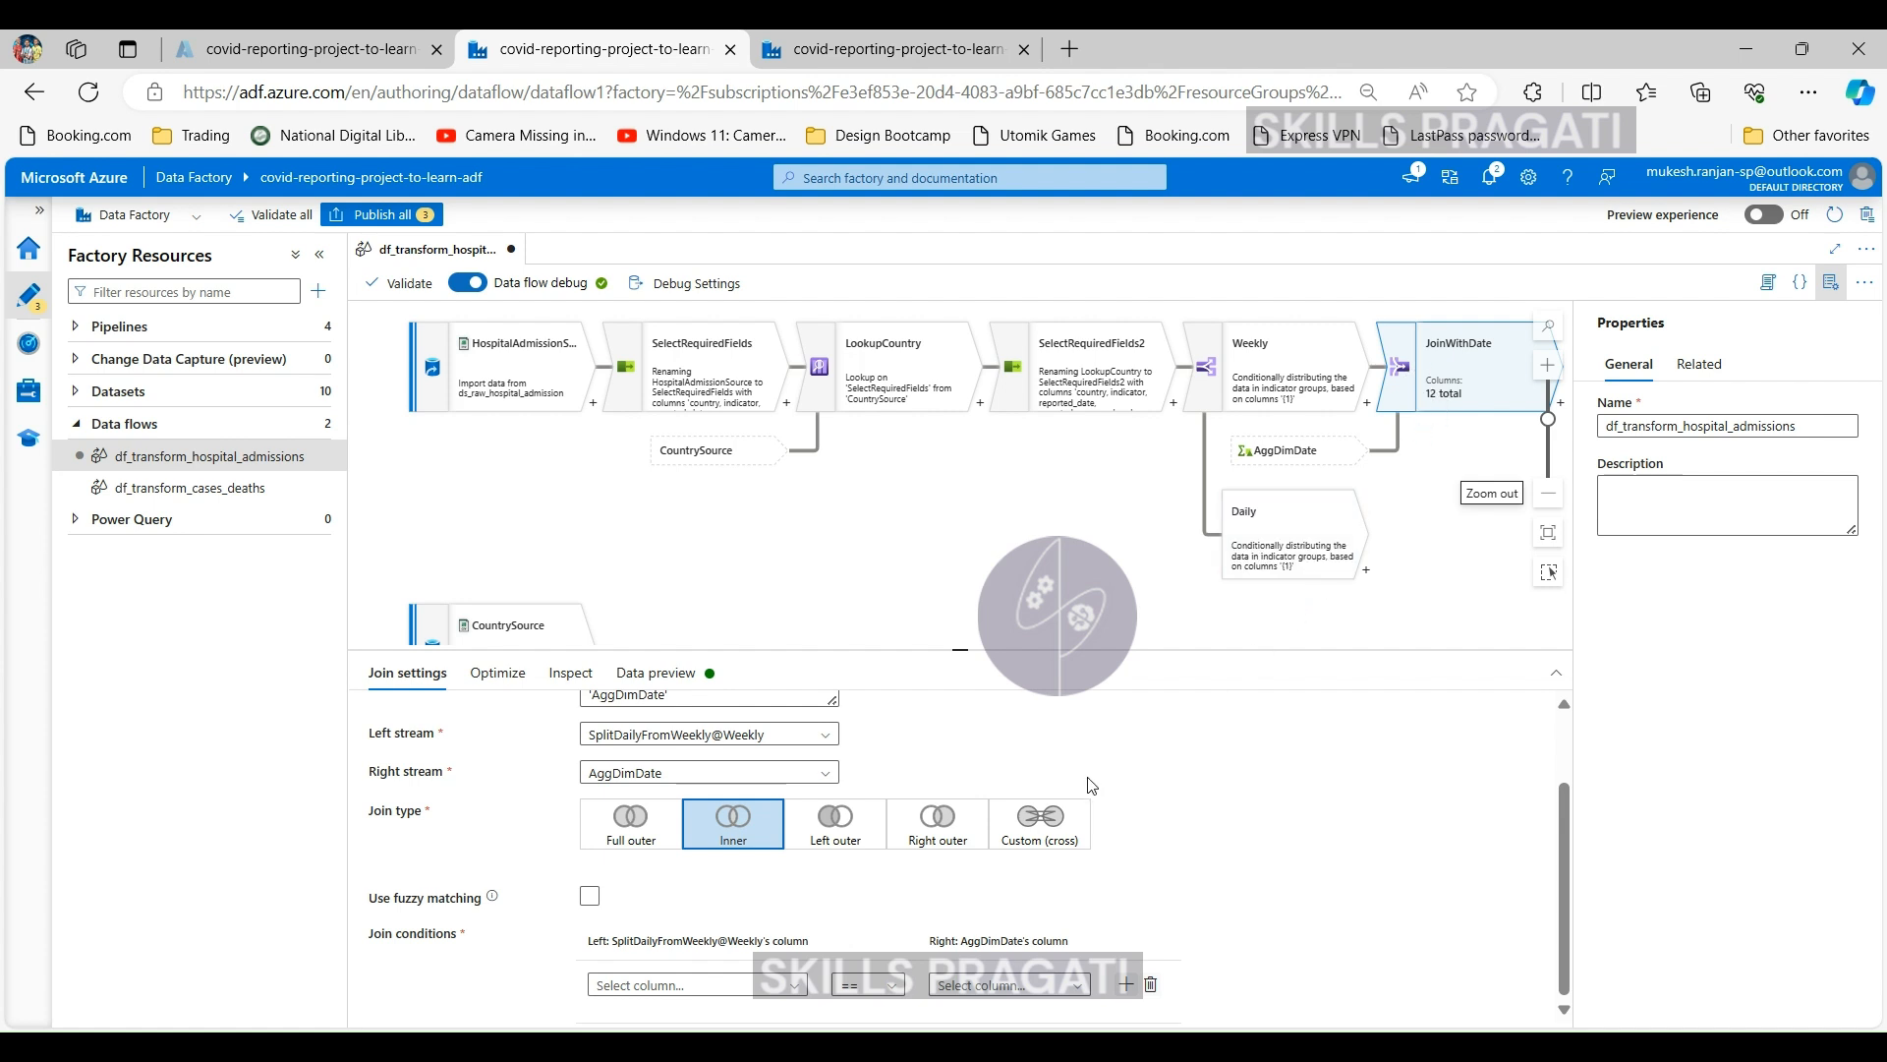
pyautogui.scroll(-1, 655, 543)
pyautogui.scroll(-1, 651, 577)
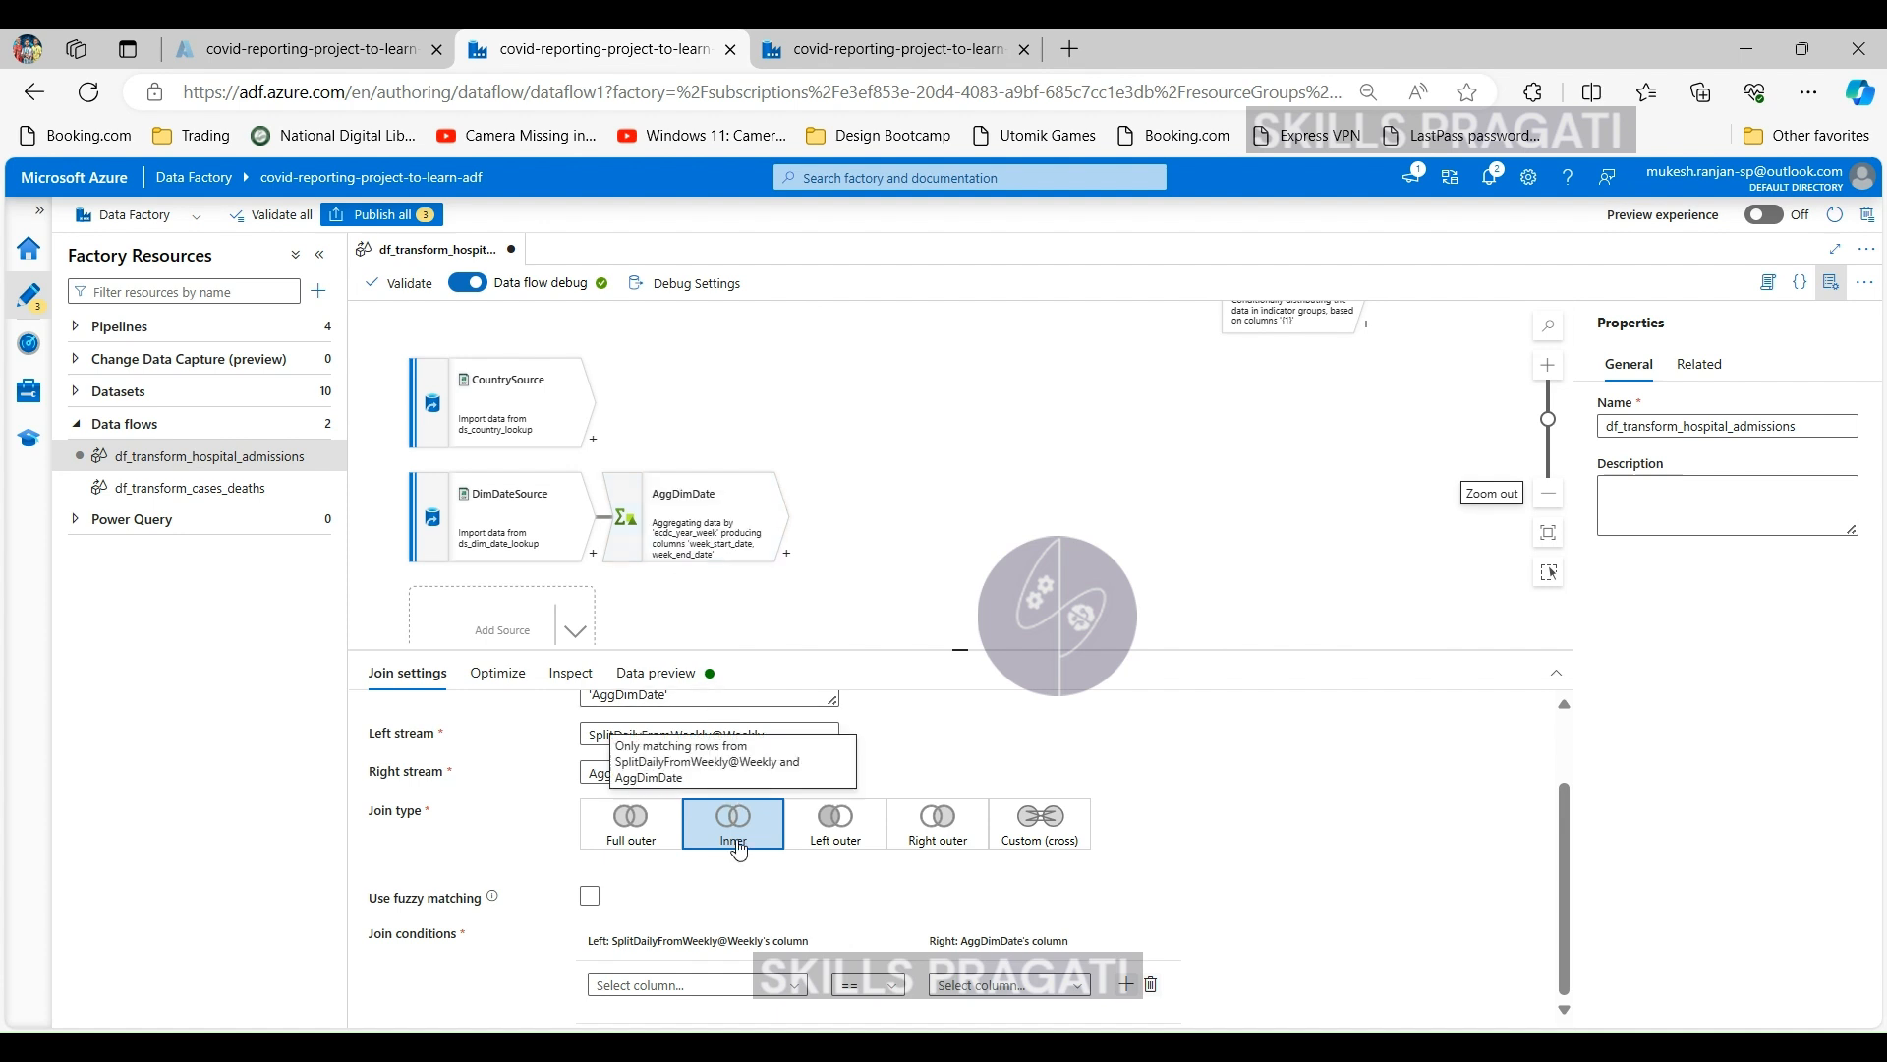
pyautogui.scroll(-1, 753, 968)
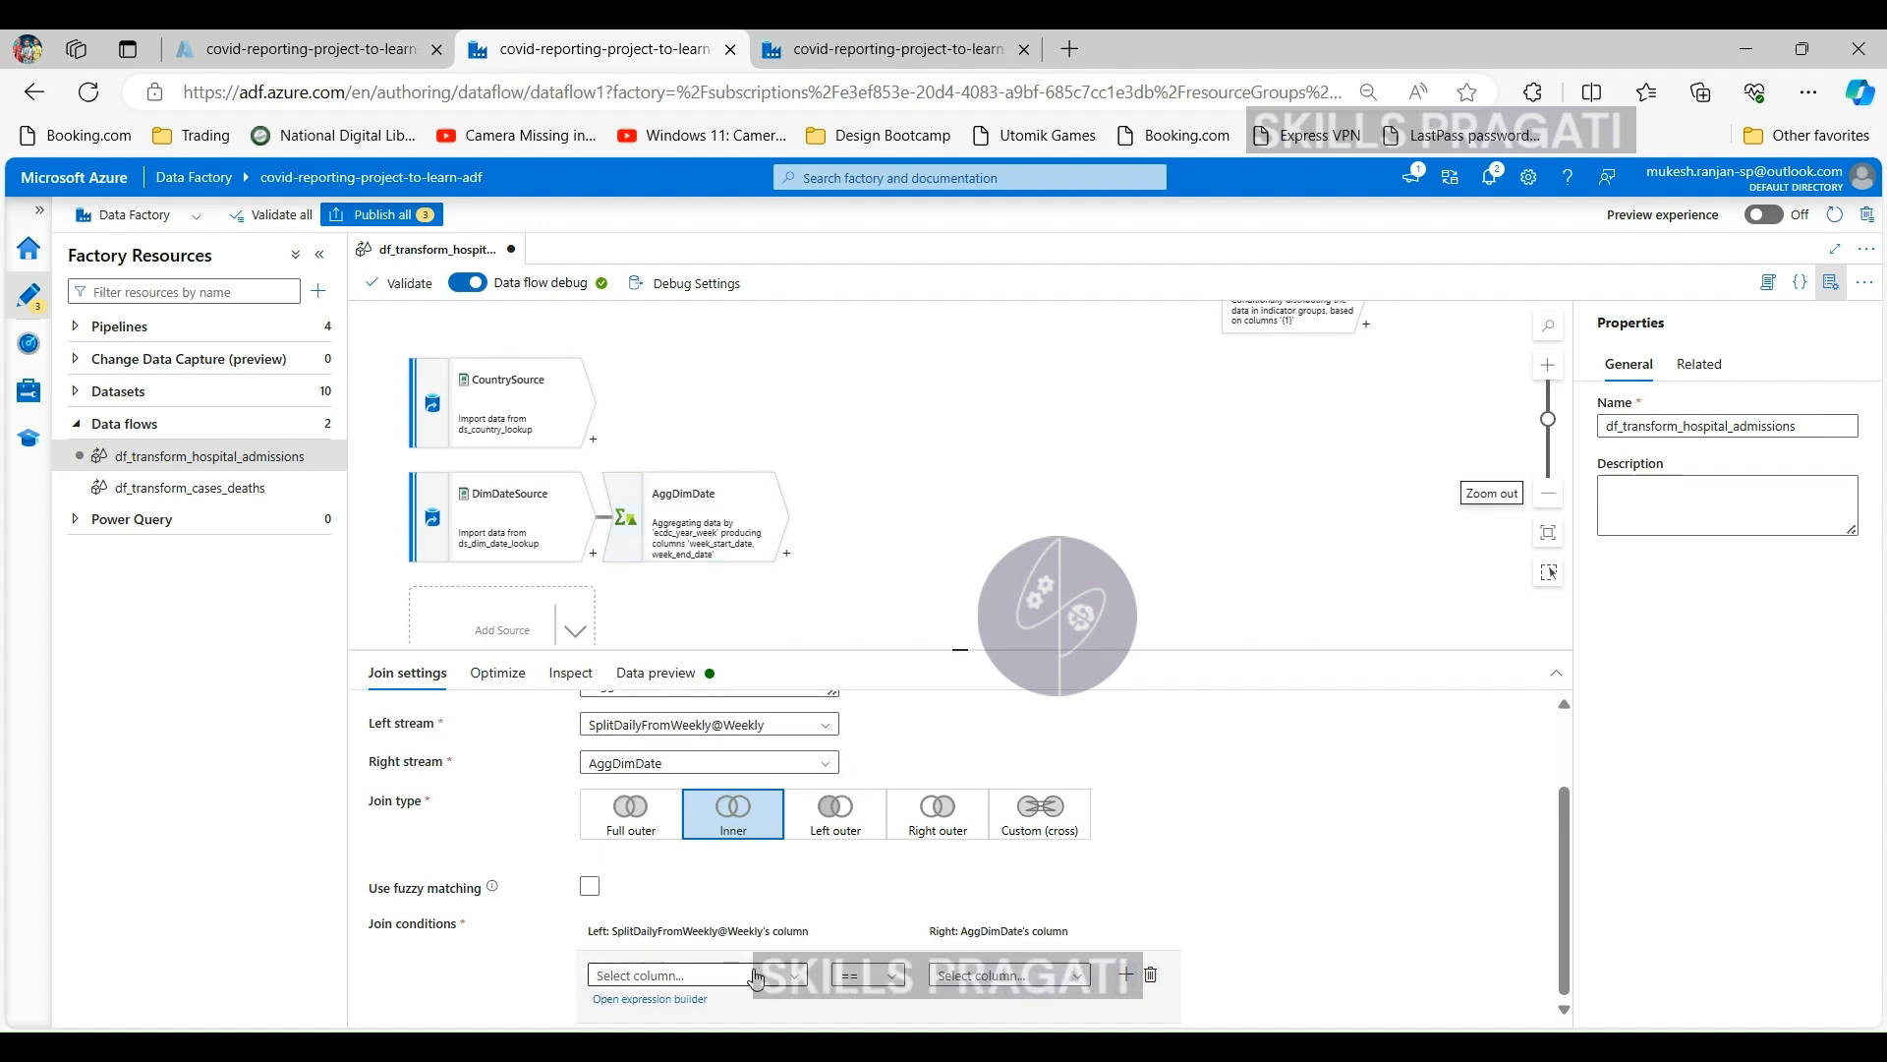
pyautogui.click(755, 975)
pyautogui.scroll(-2, 1045, 892)
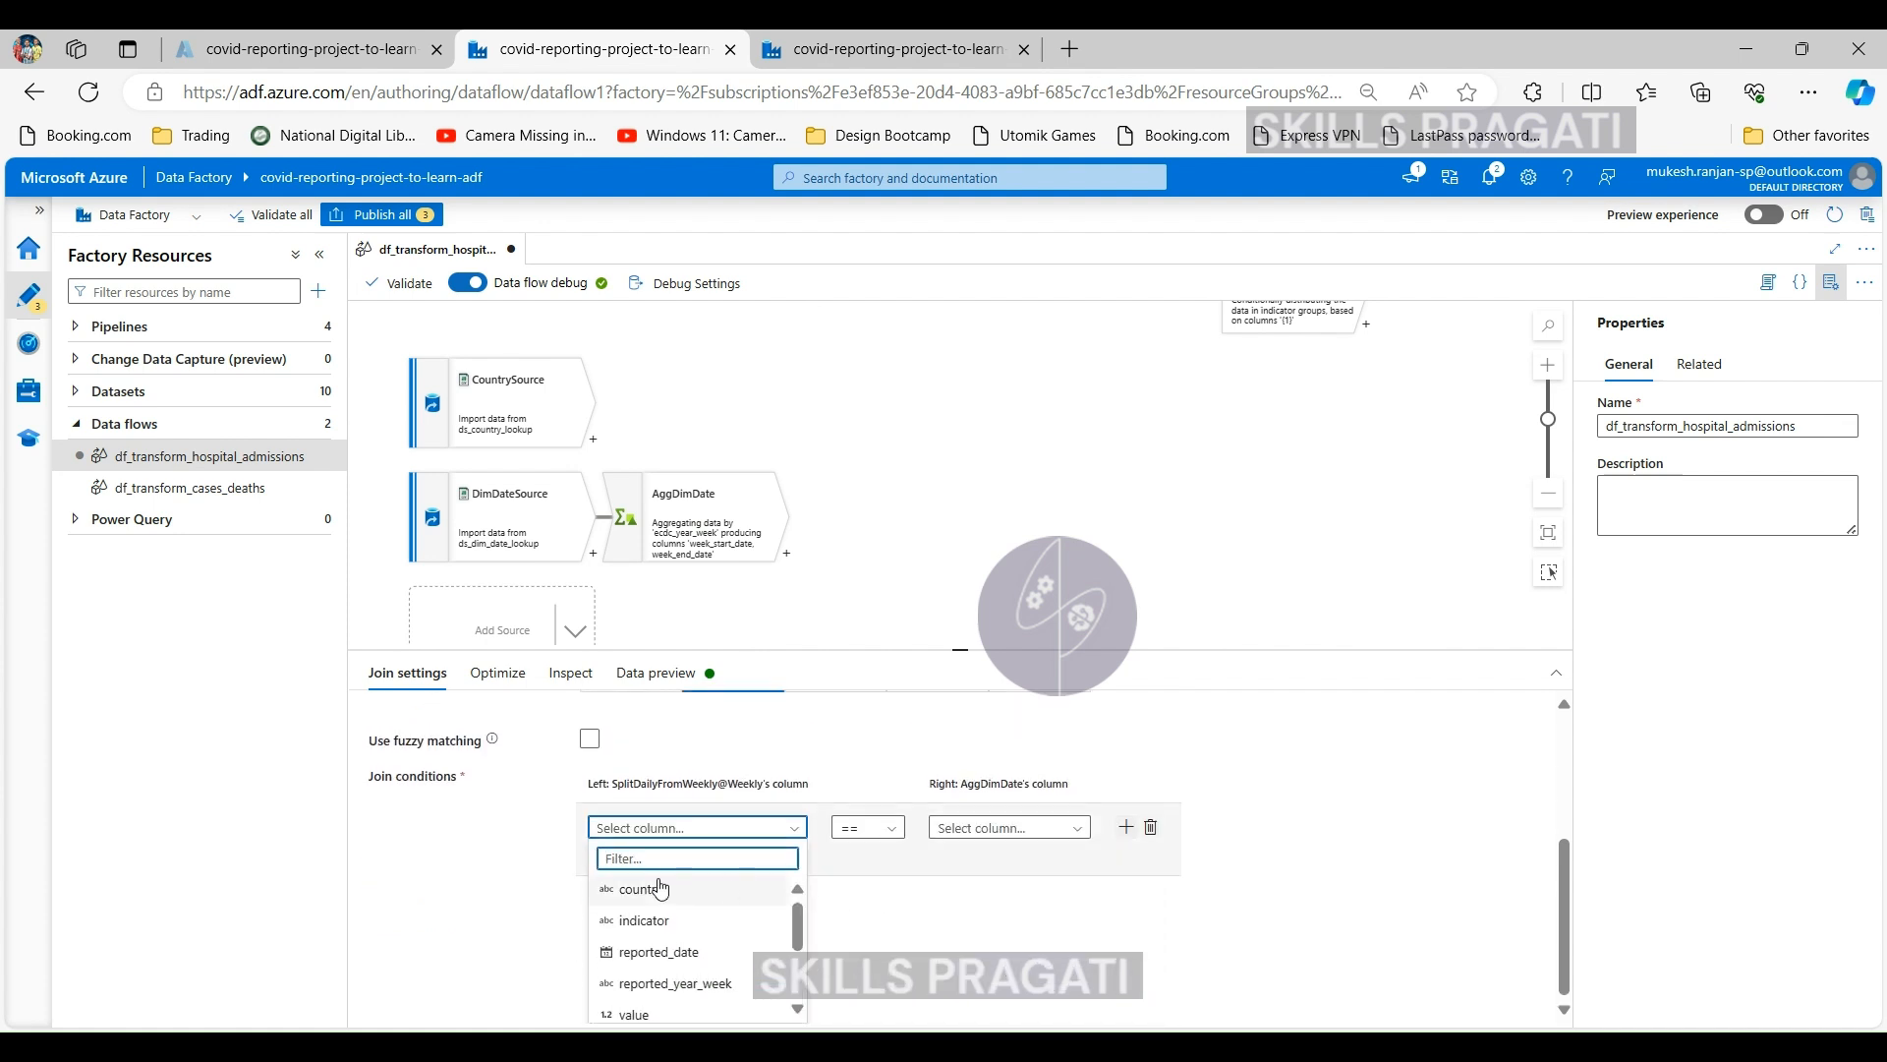
pyautogui.click(675, 983)
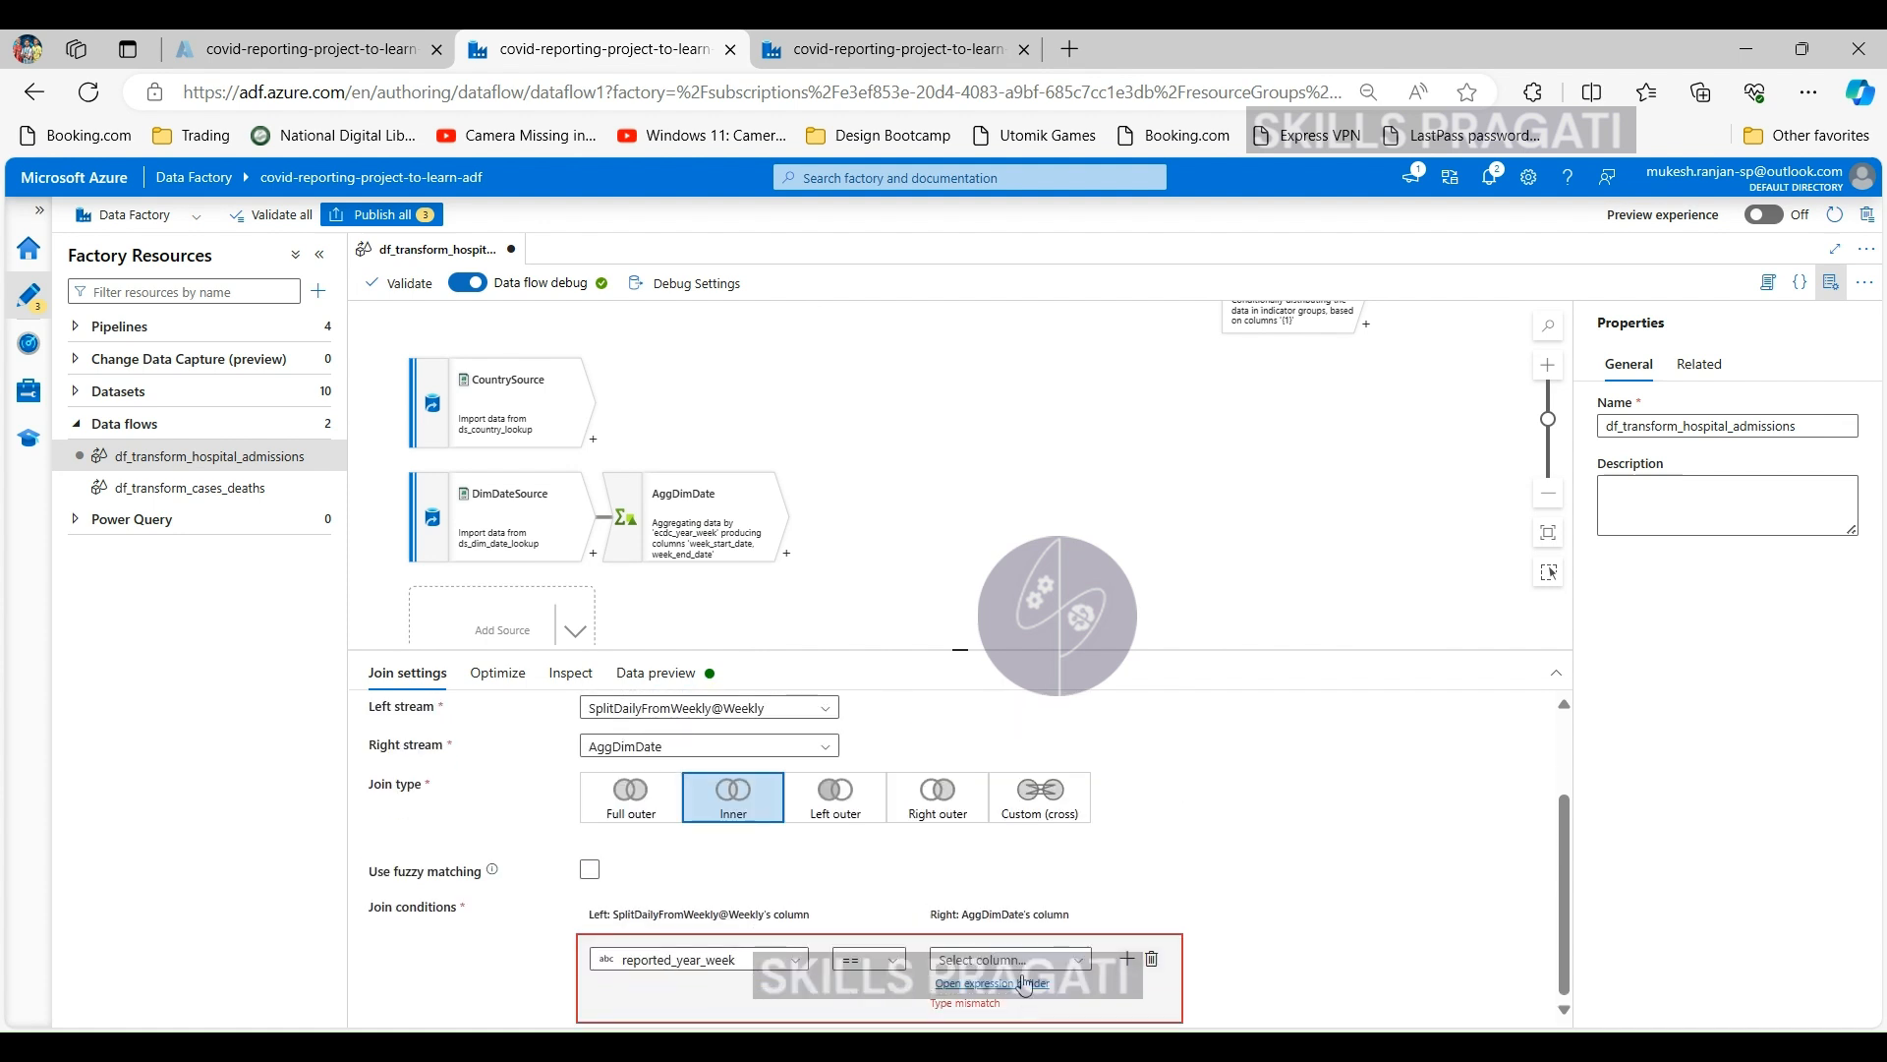
pyautogui.click(1022, 963)
pyautogui.click(1013, 985)
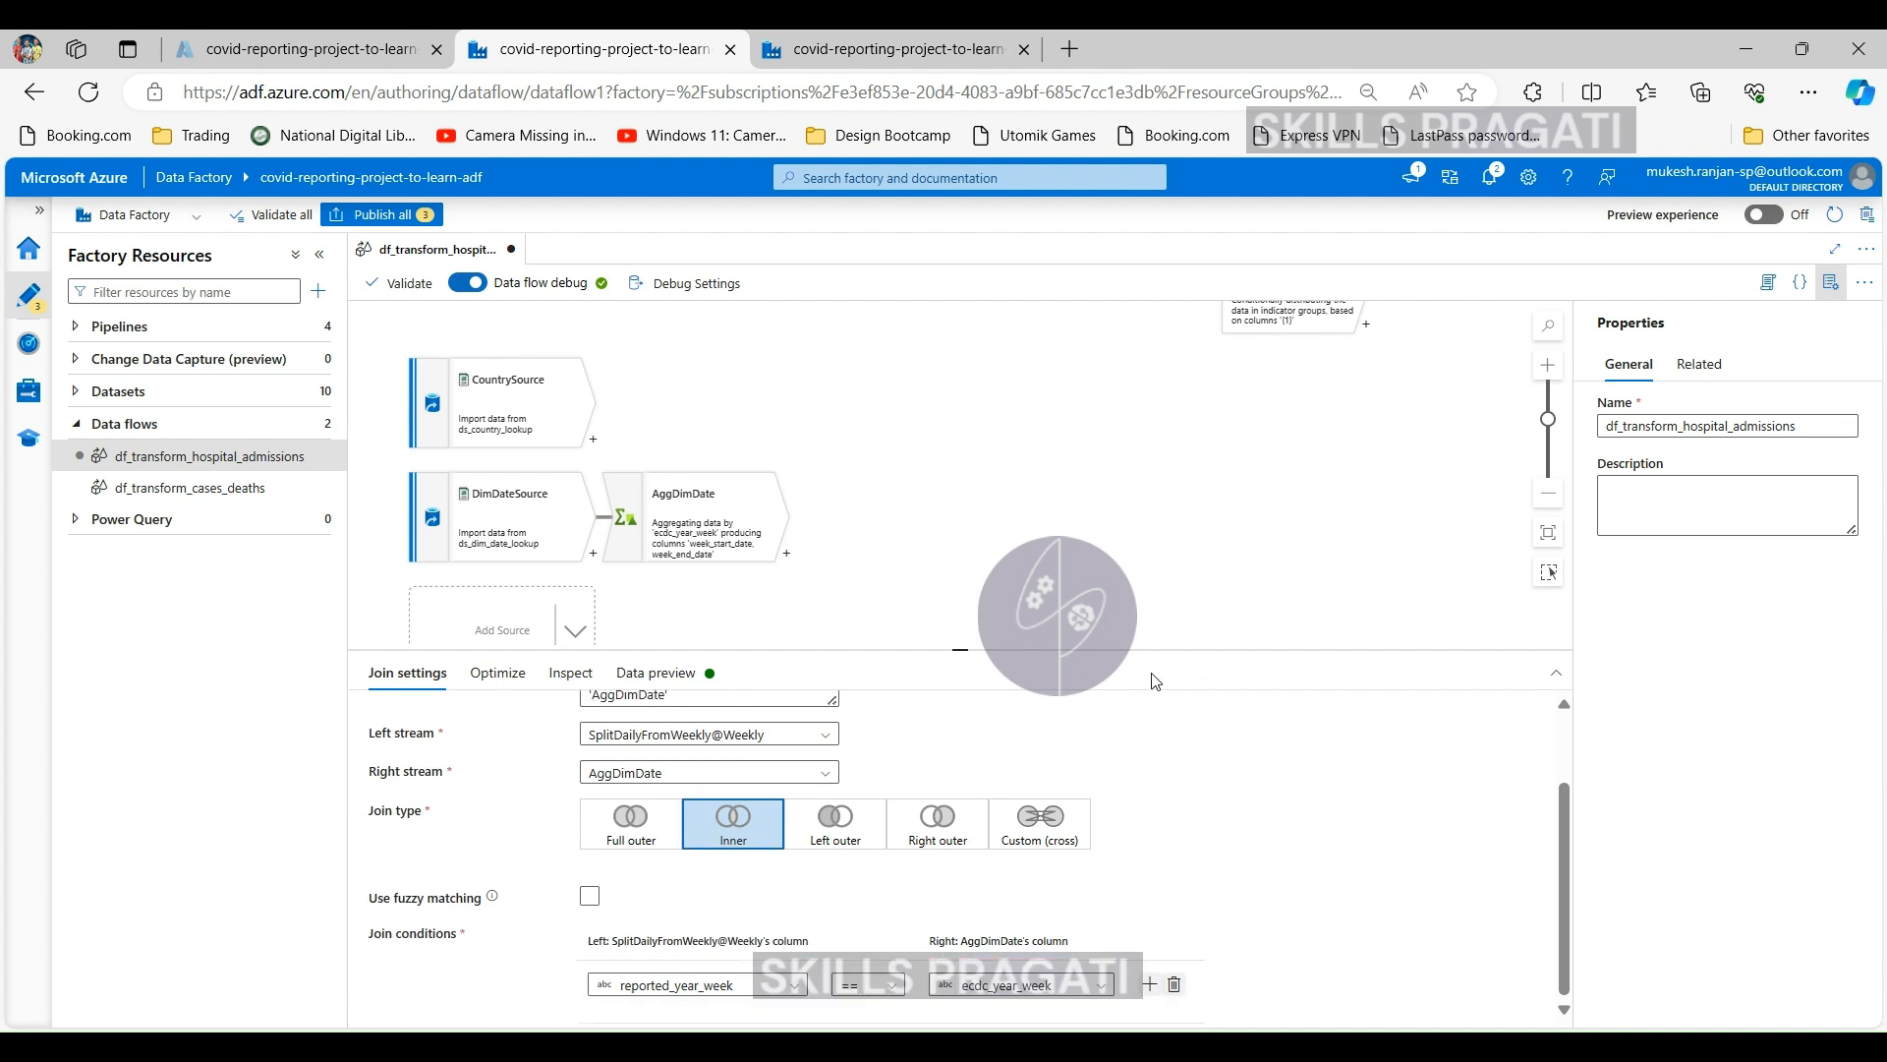
# - Try fixed broadcasting of the AggDimDate stream in the join's optimization settings and return the broadcast option to Auto
pyautogui.click(513, 687)
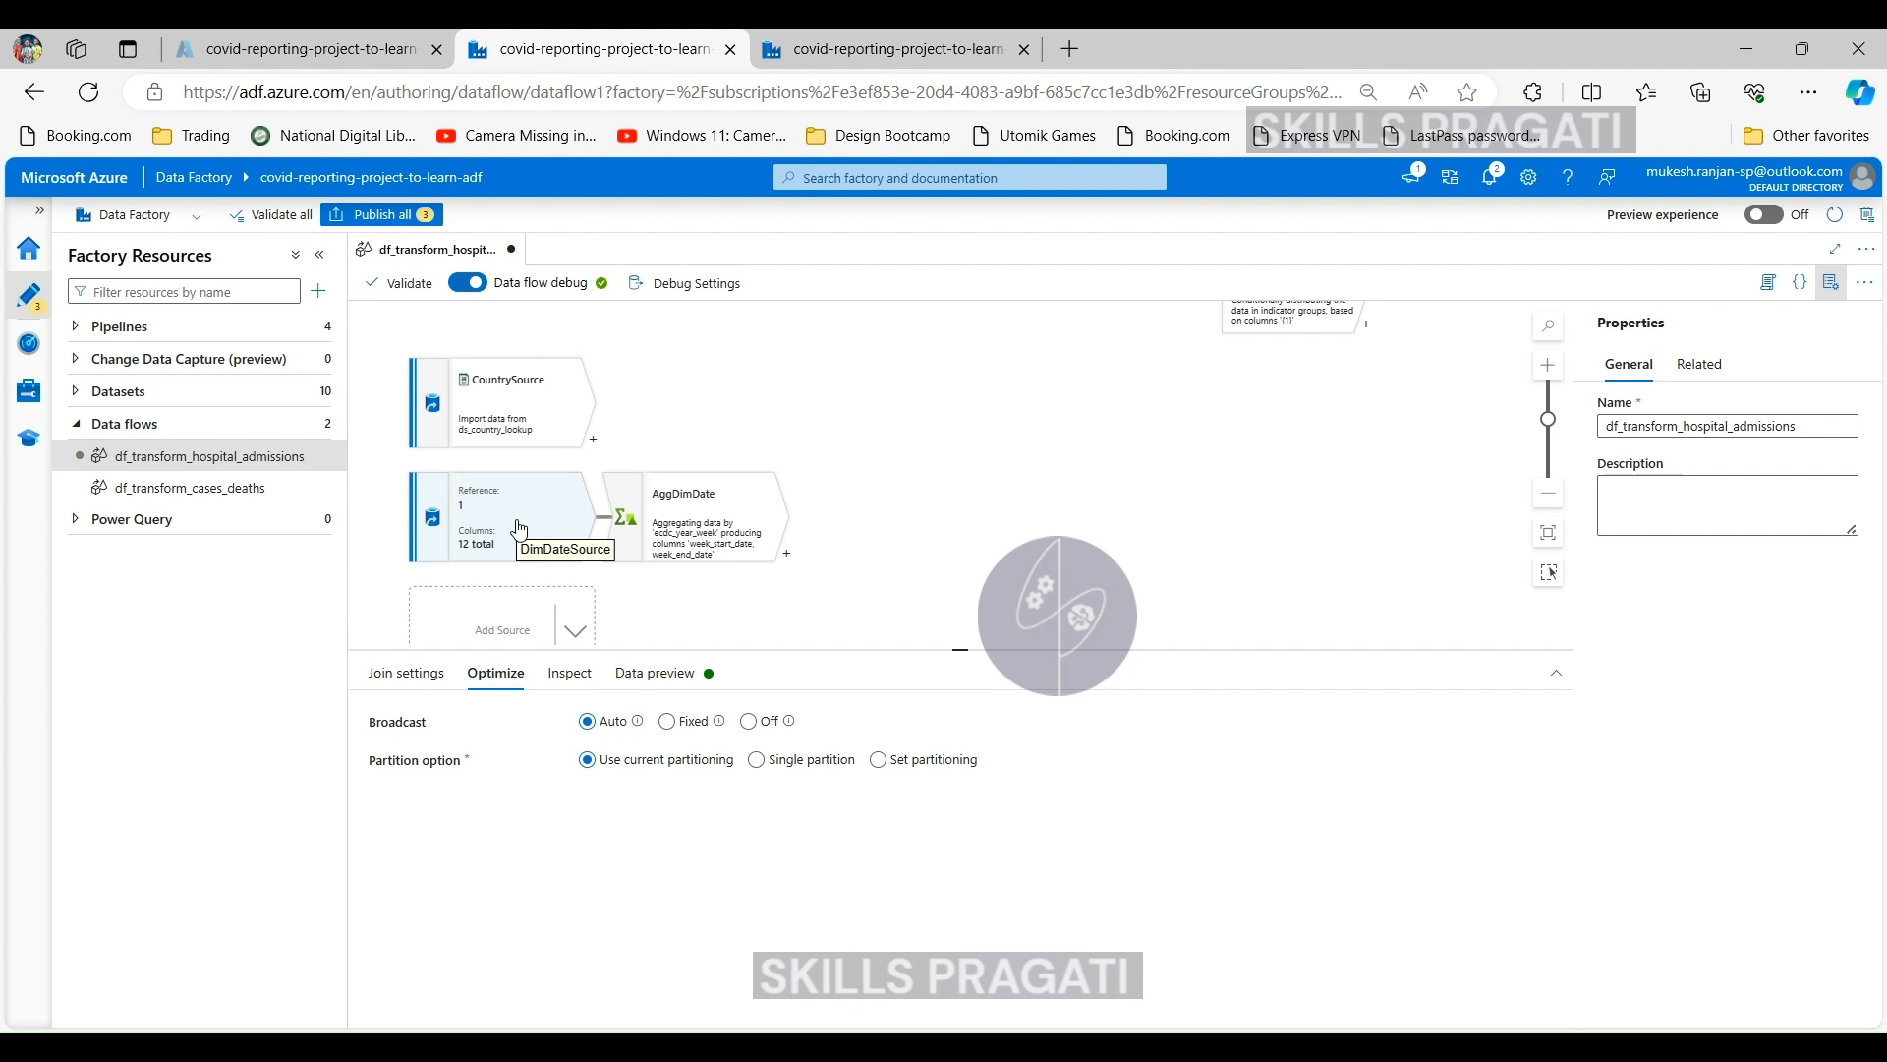
pyautogui.click(676, 729)
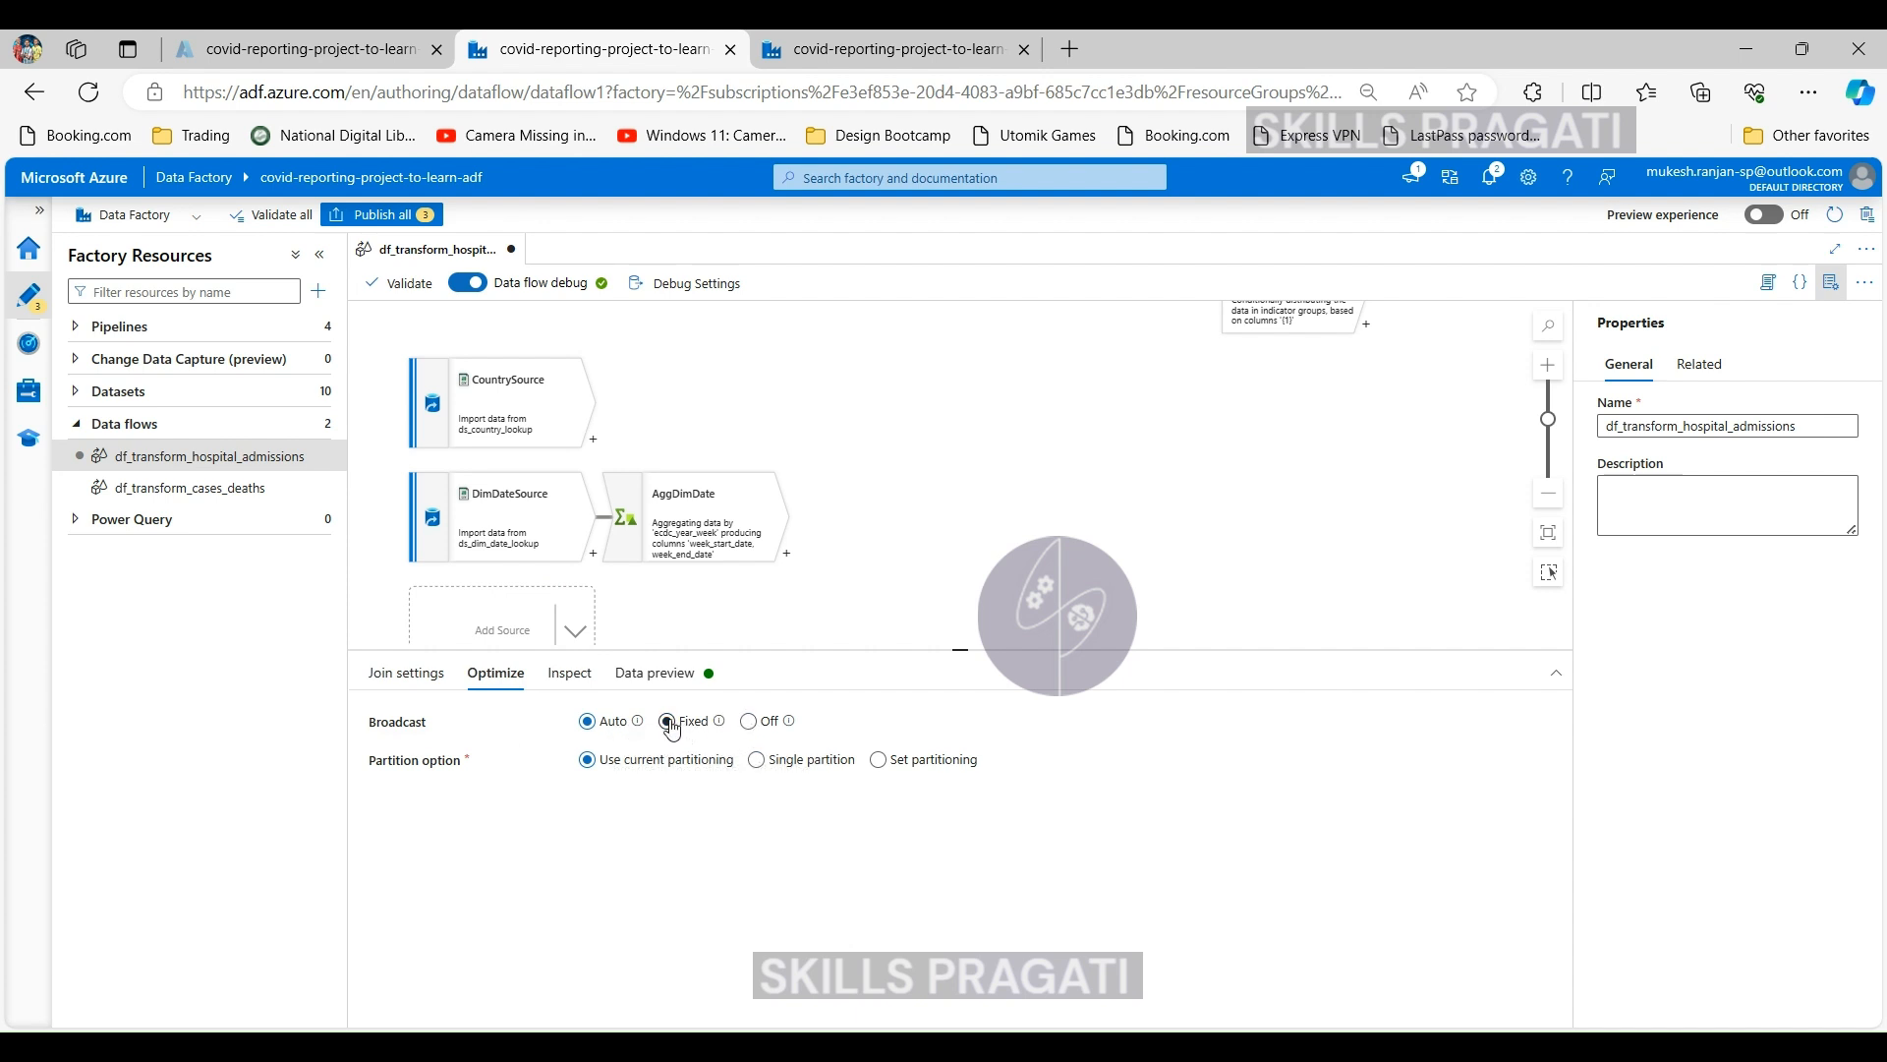
pyautogui.click(670, 725)
pyautogui.click(590, 792)
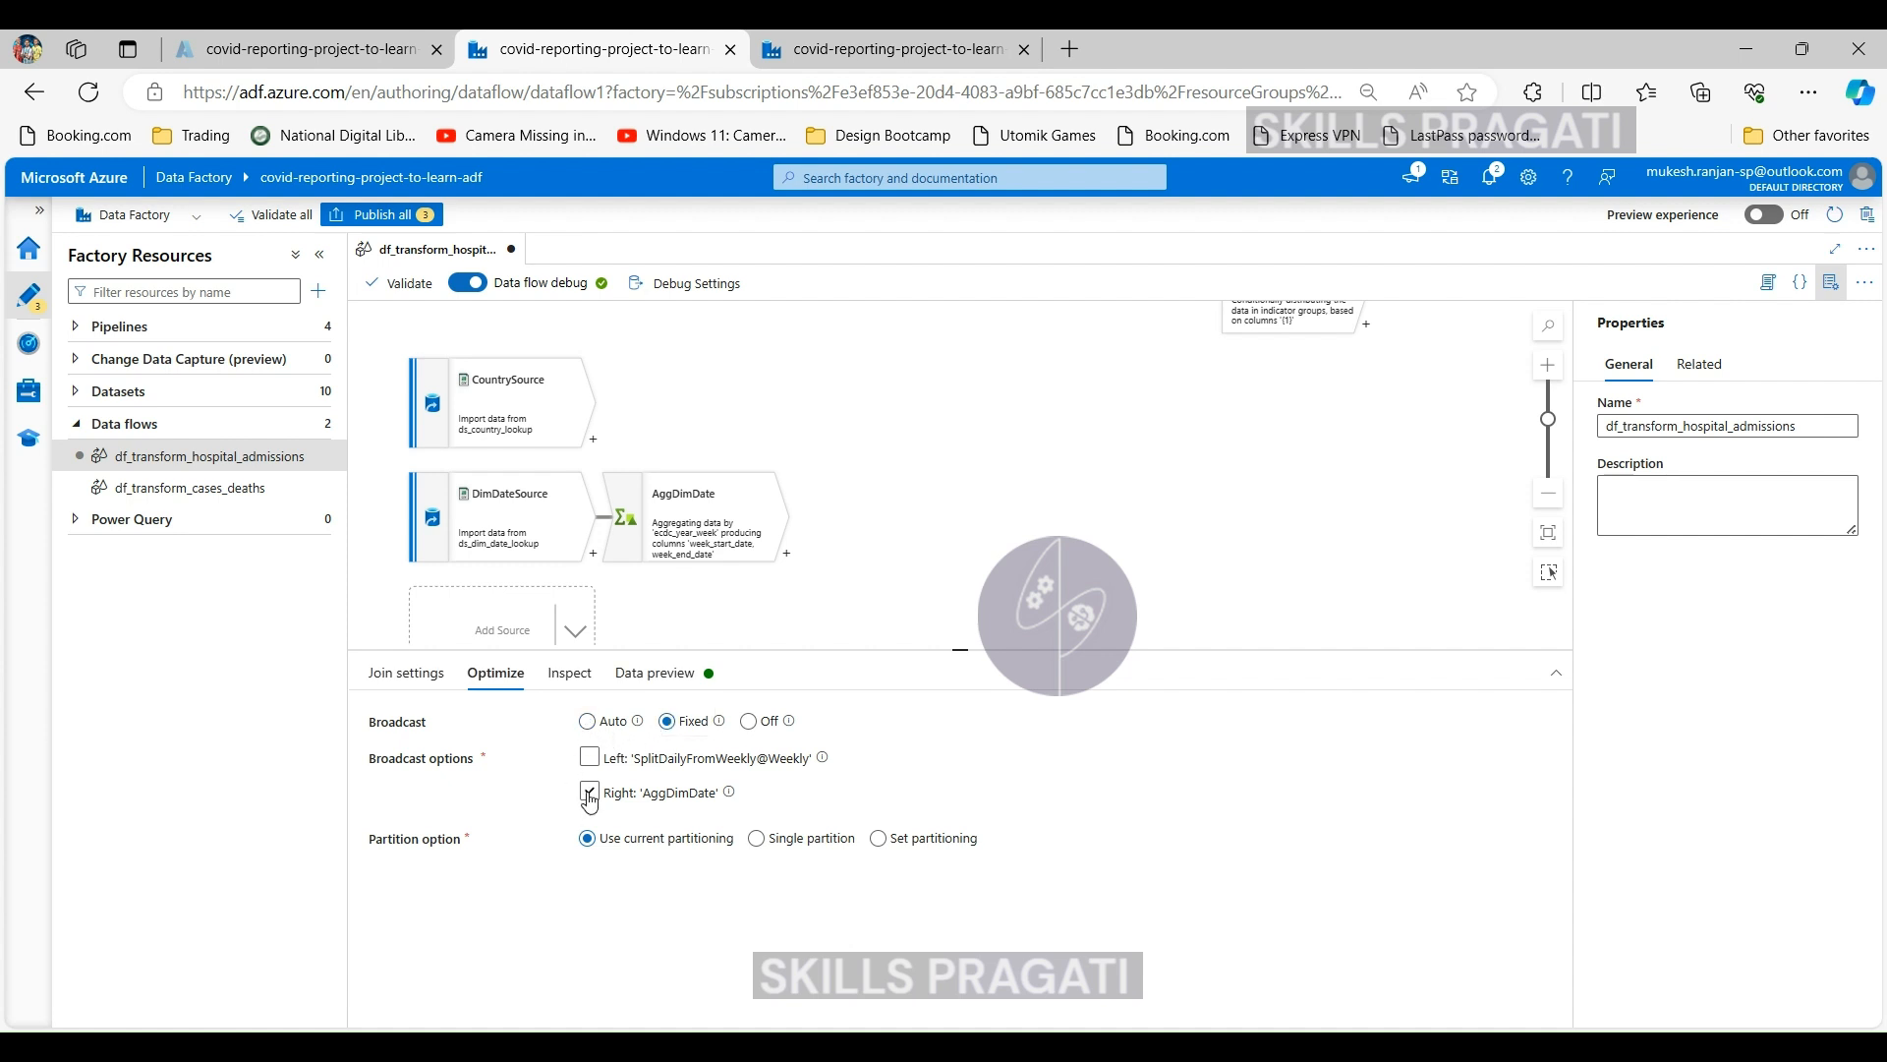
pyautogui.click(588, 721)
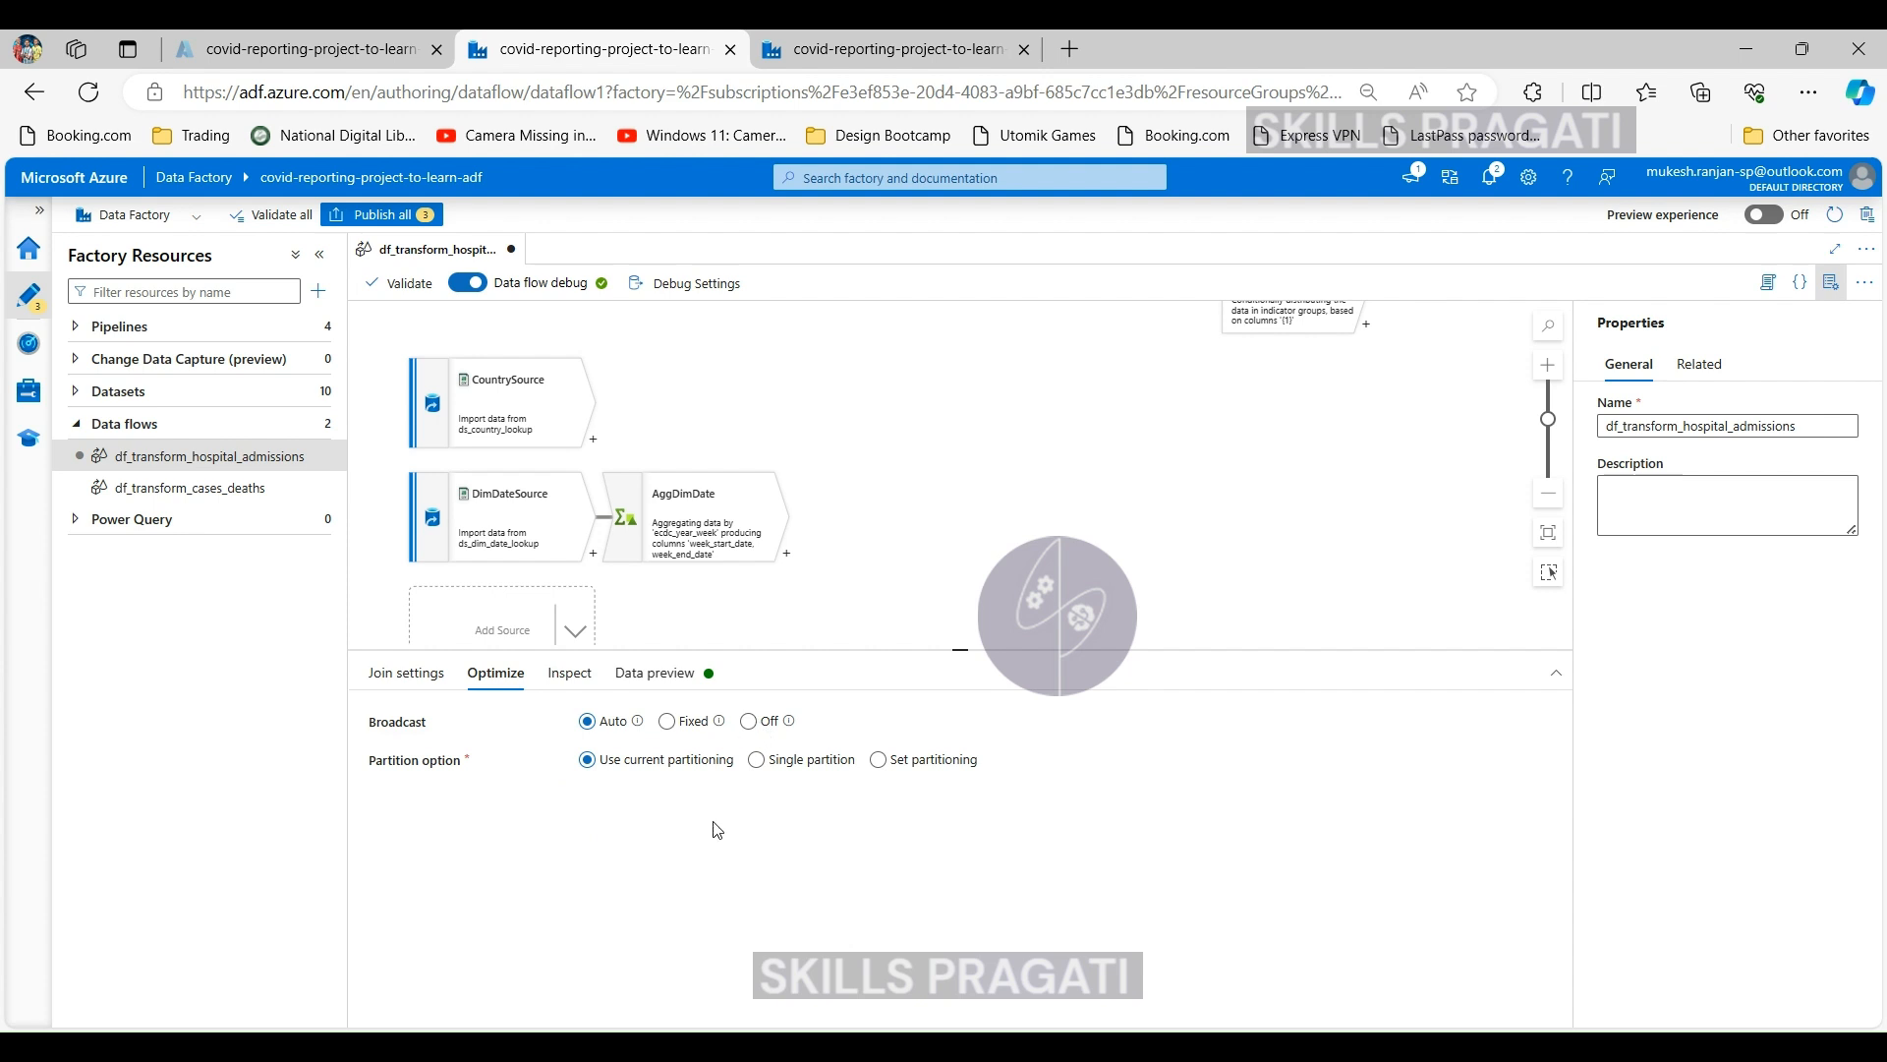
# - Inspect the join's output columns, checking which stream feeds each one and which columns the join condition uses
pyautogui.click(569, 675)
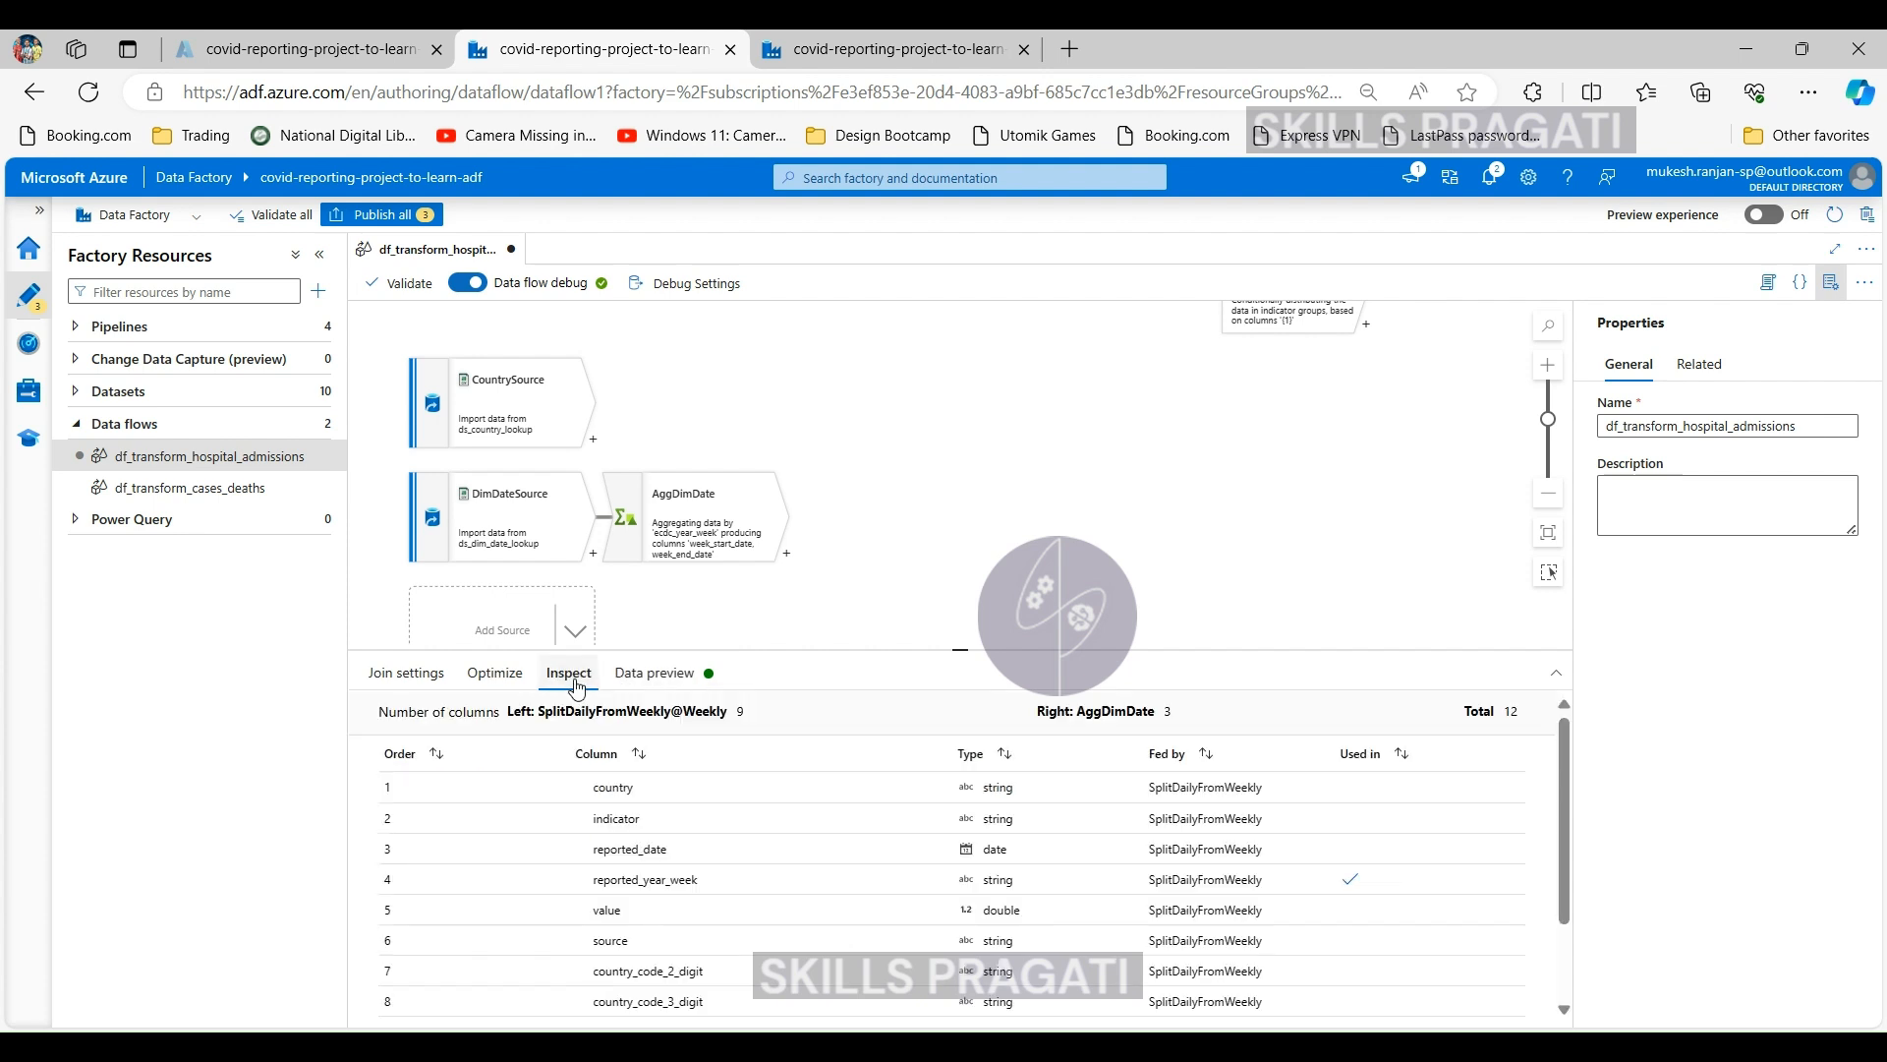
pyautogui.scroll(-2, 551, 858)
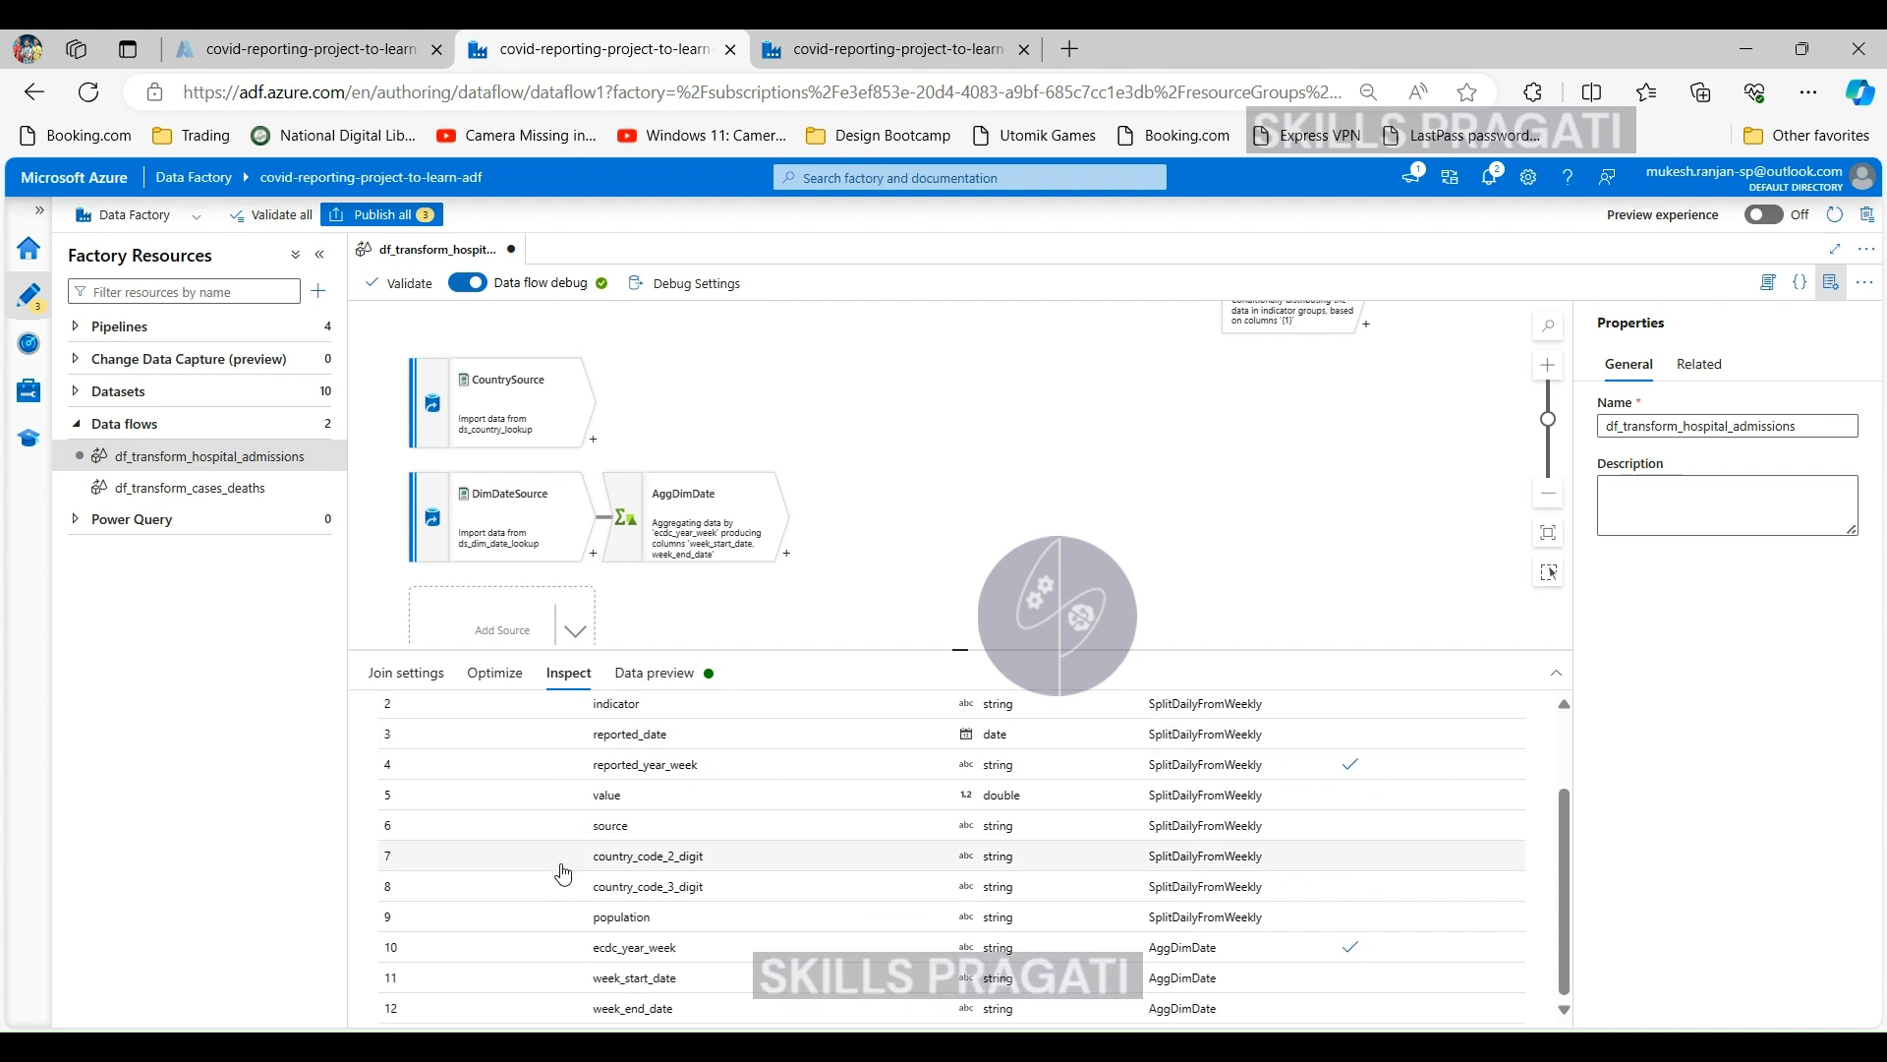
pyautogui.scroll(2, 594, 787)
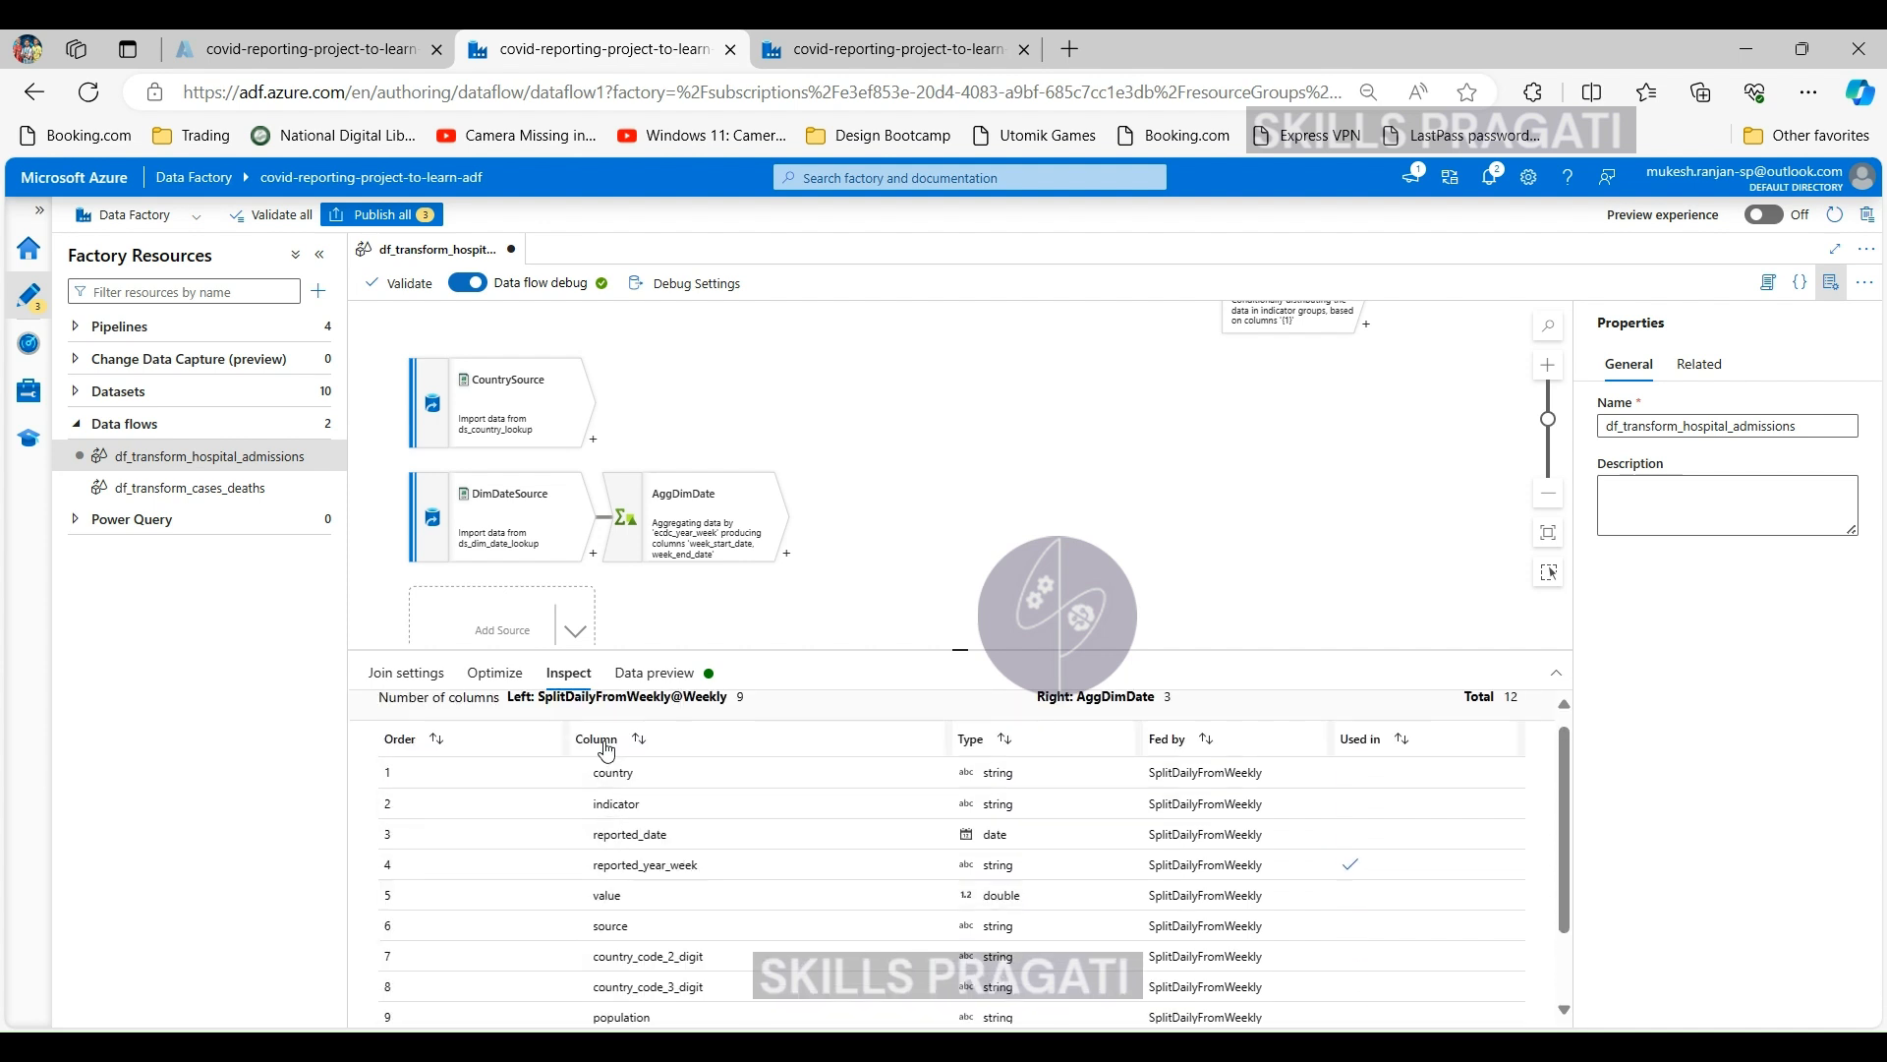
pyautogui.scroll(-2, 630, 904)
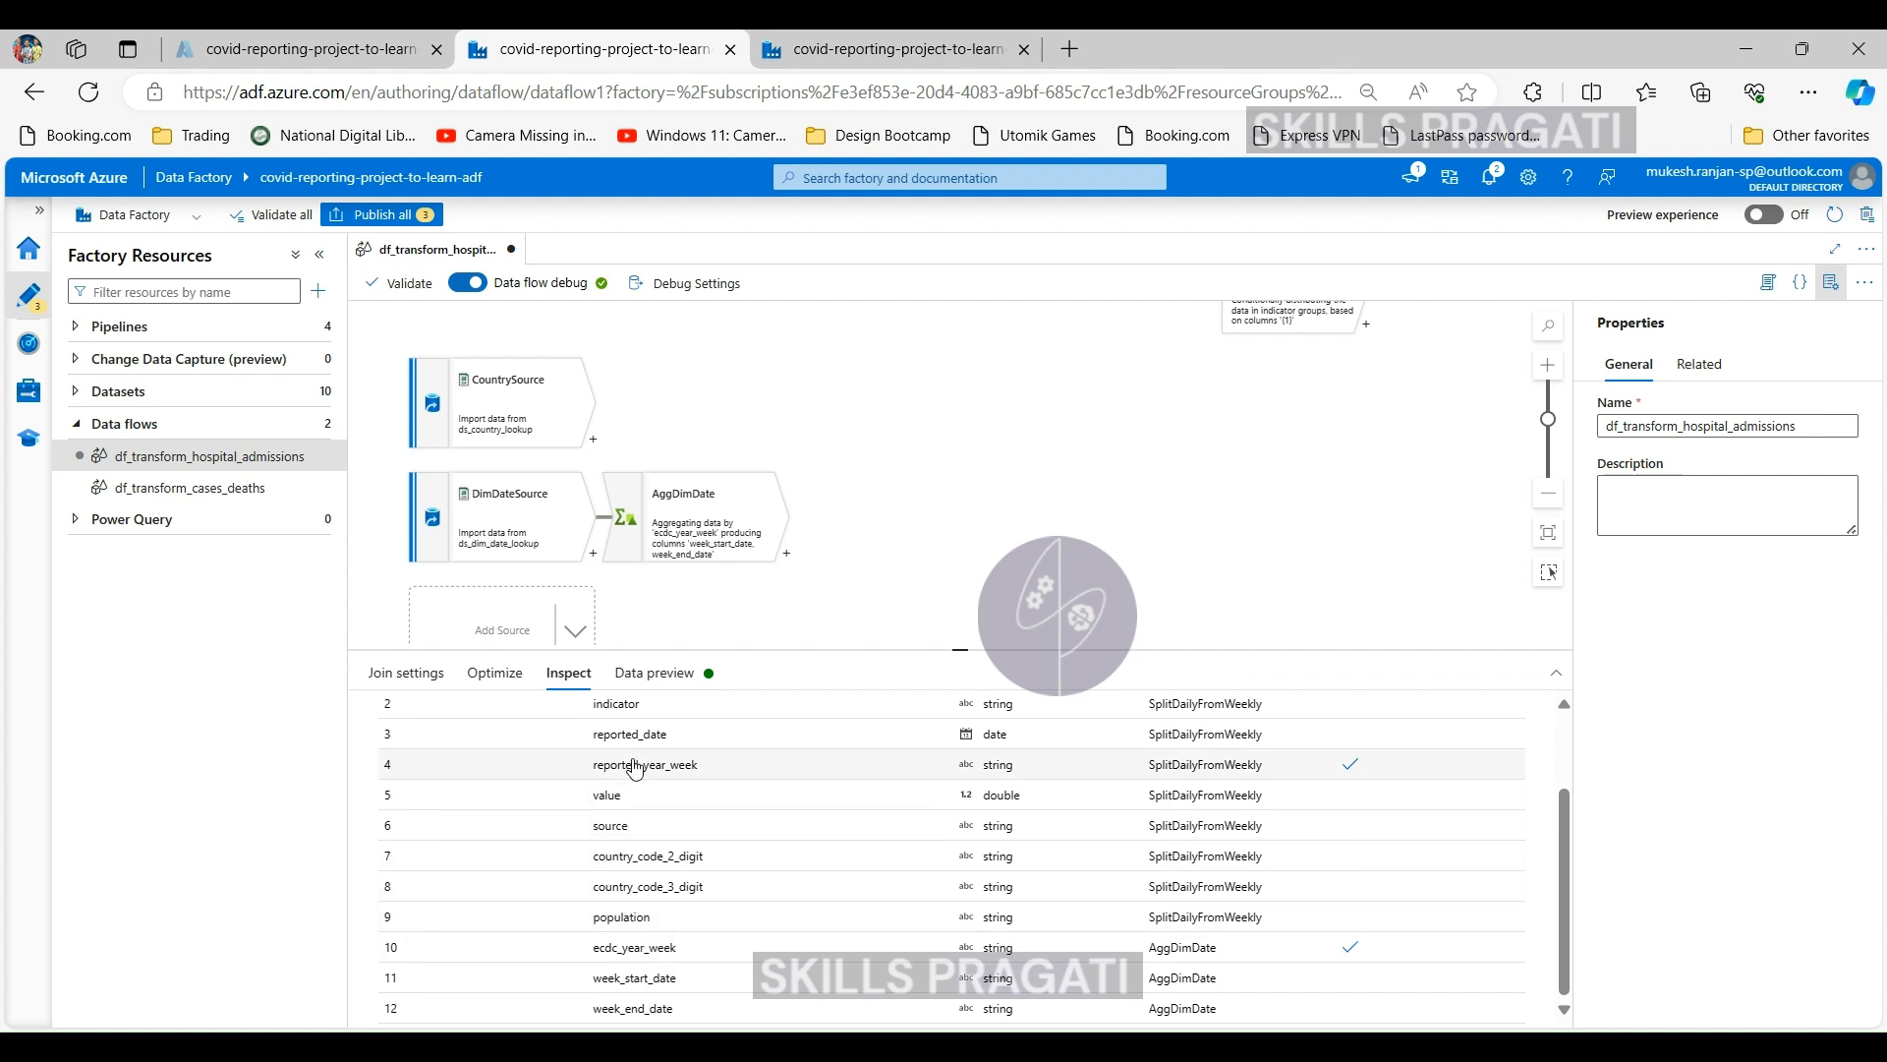
pyautogui.moveTo(581, 765); pyautogui.dragTo(718, 774)
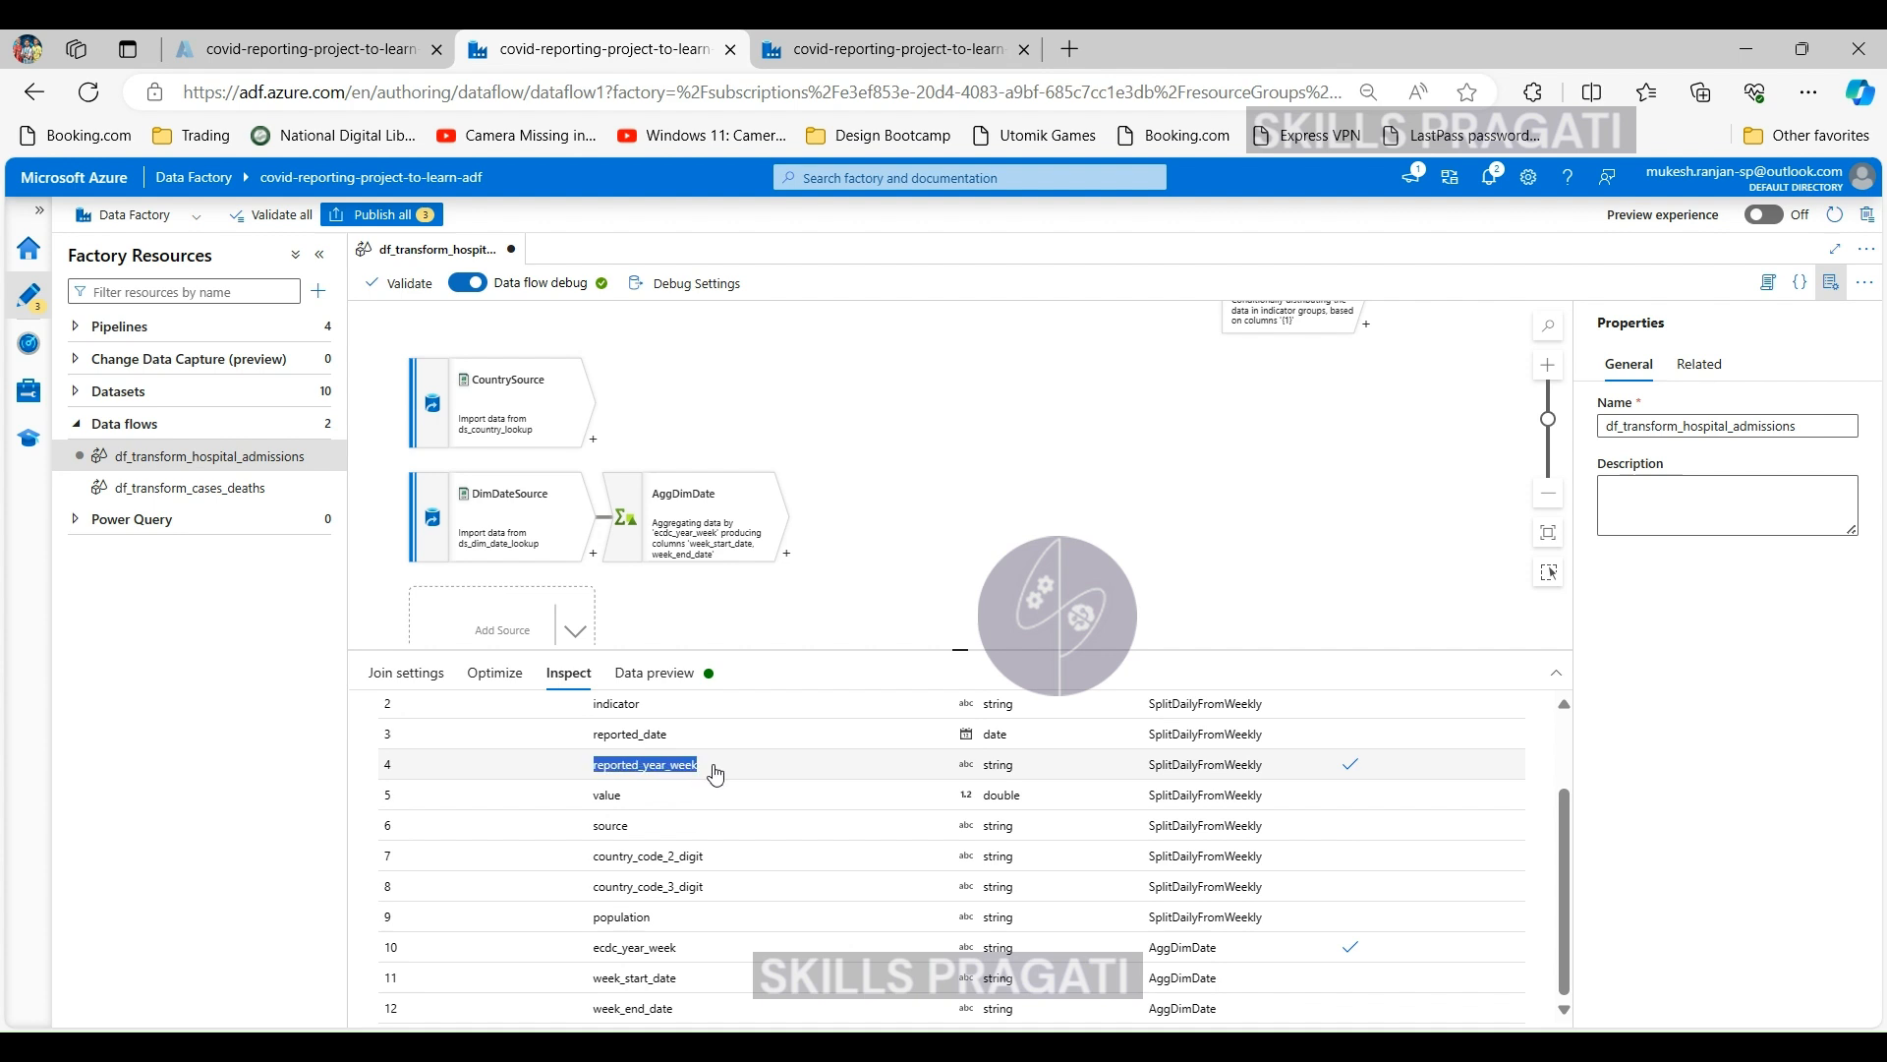
pyautogui.moveTo(587, 947); pyautogui.dragTo(709, 960)
pyautogui.click(551, 946)
pyautogui.scroll(3, 783, 881)
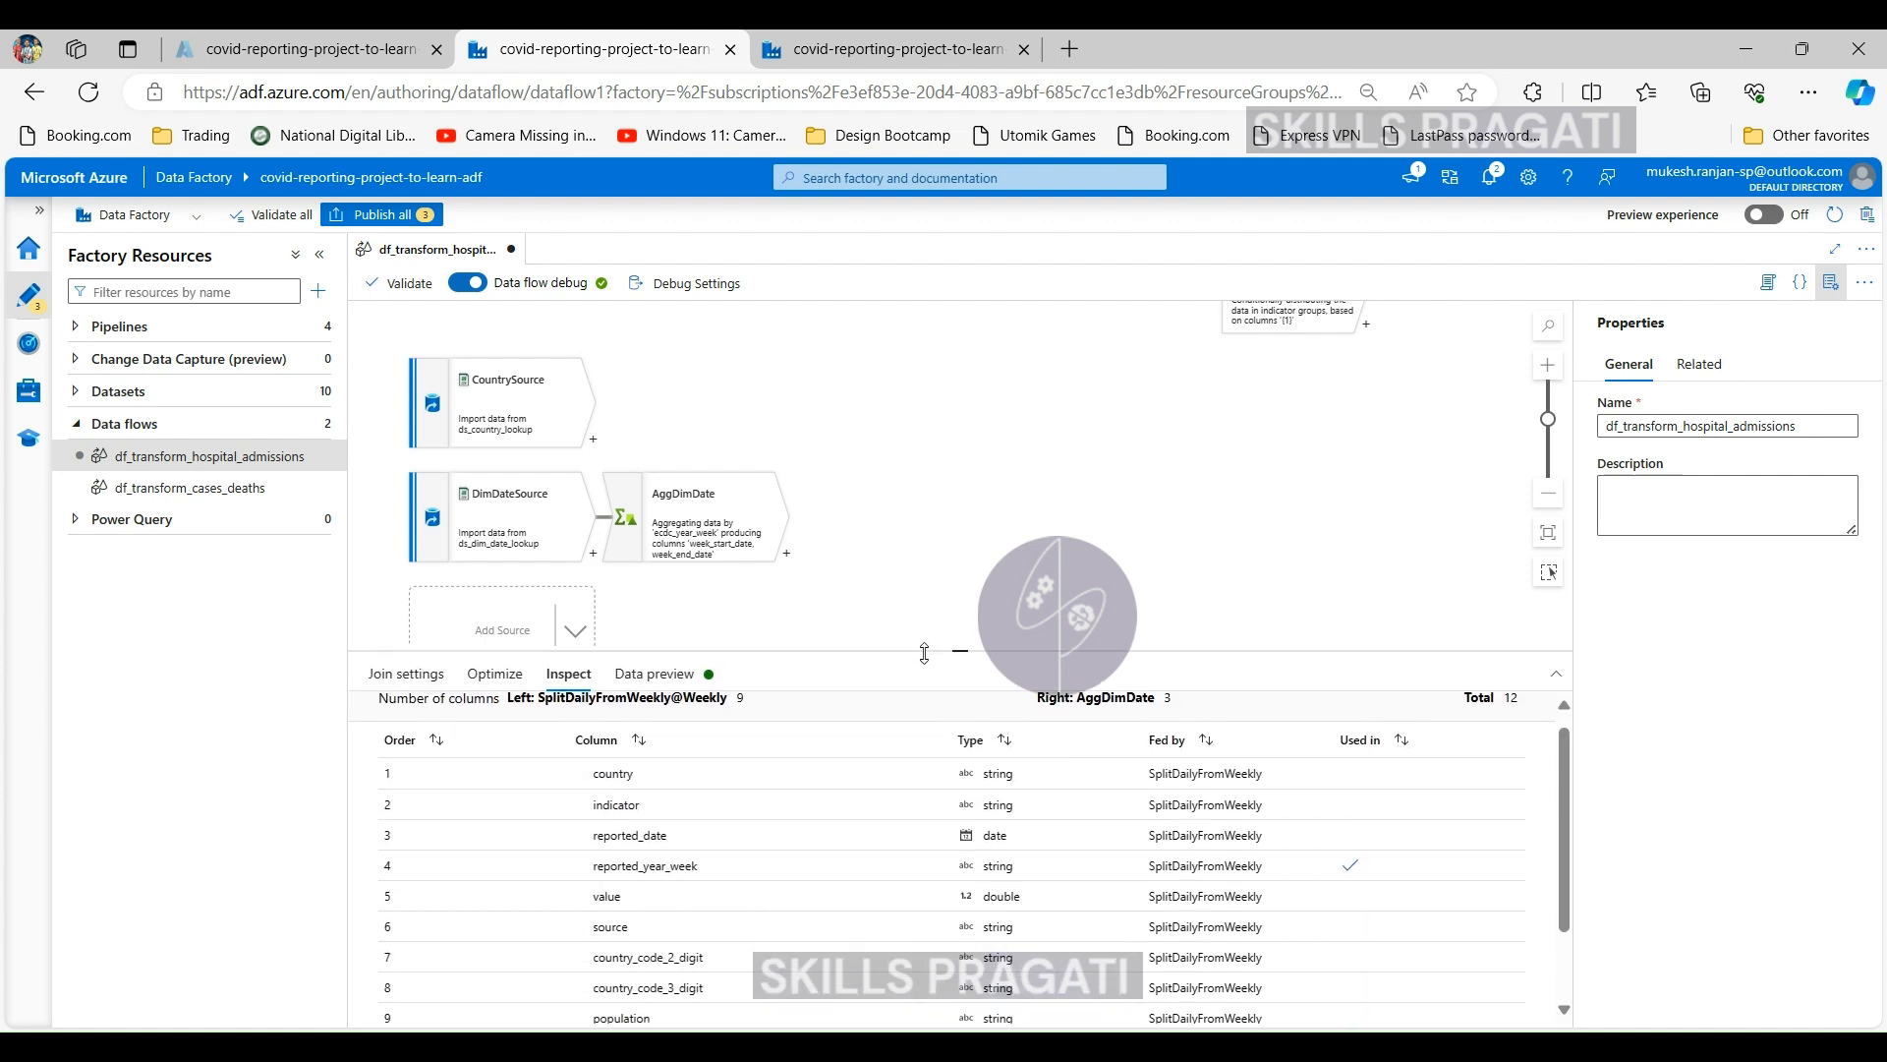
# - Preview the JoinWithDate data and examine the rows across all columns, including ecdc_year_week and the week start and end dates
pyautogui.click(657, 672)
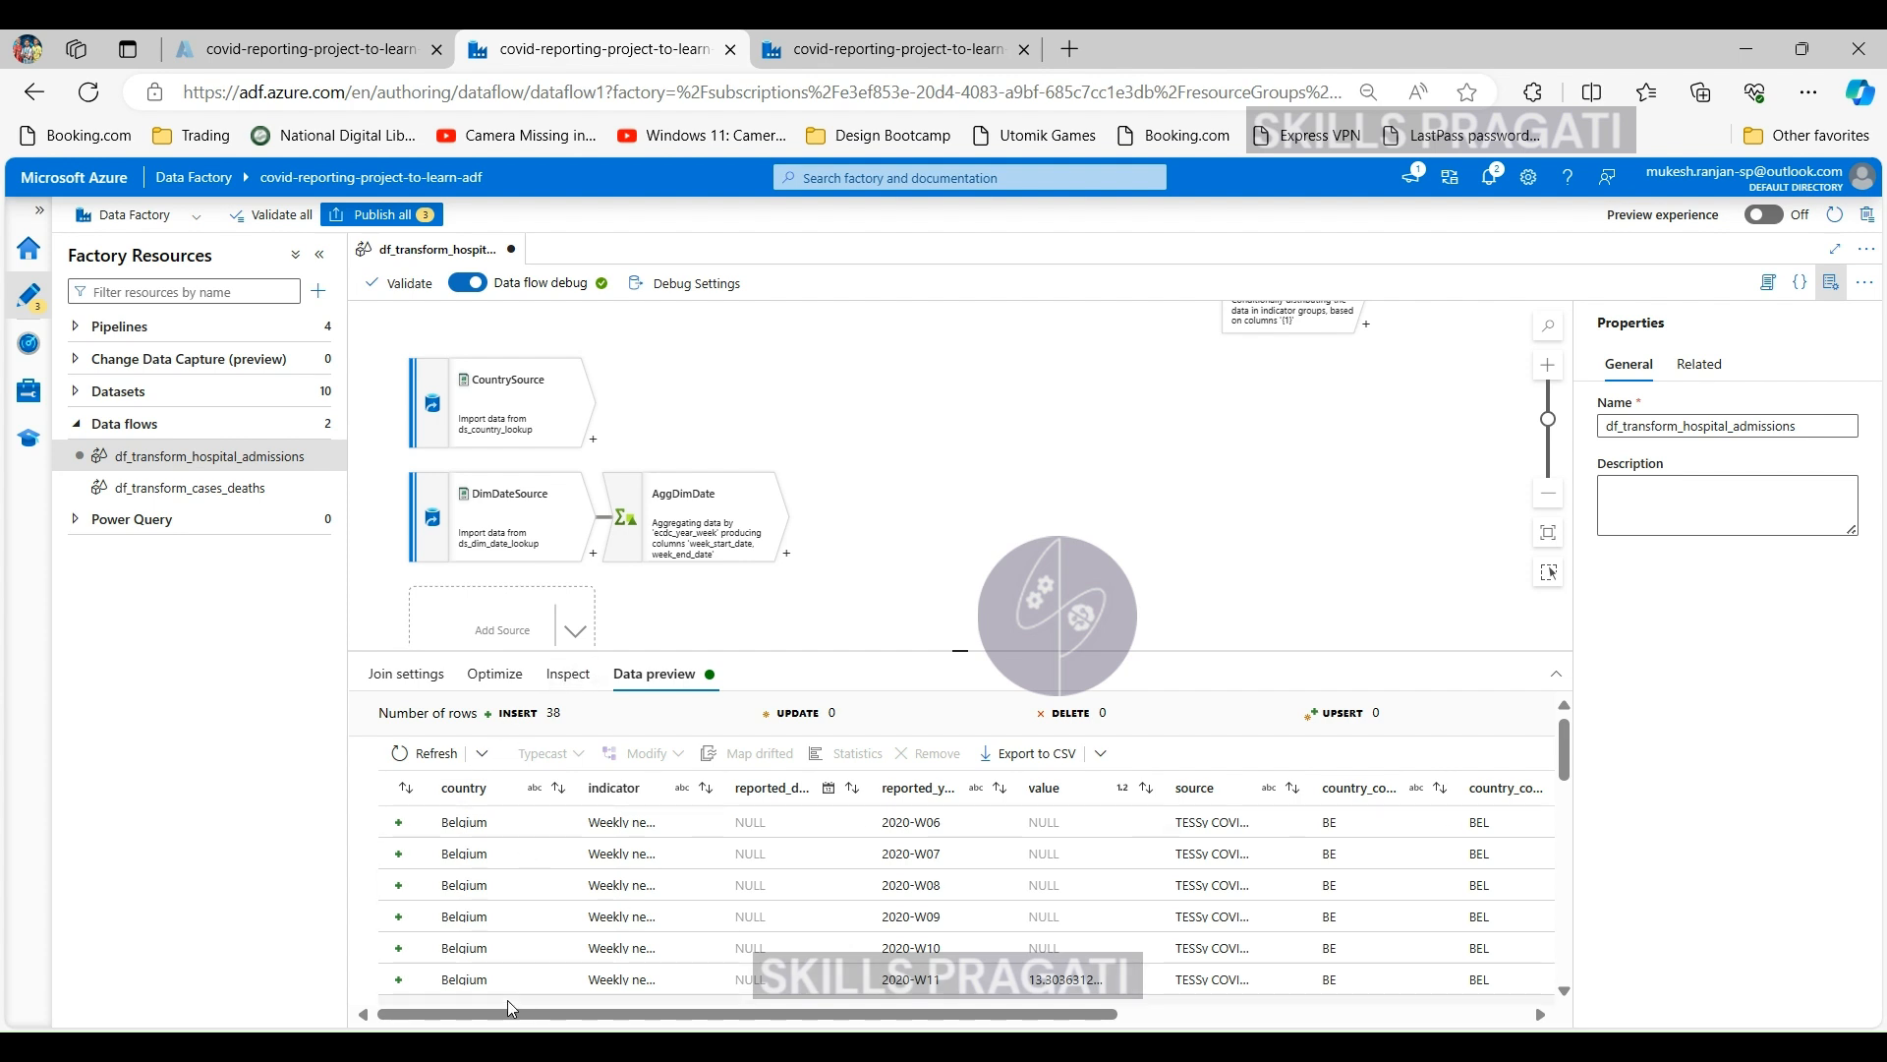
pyautogui.scroll(-5, 589, 934)
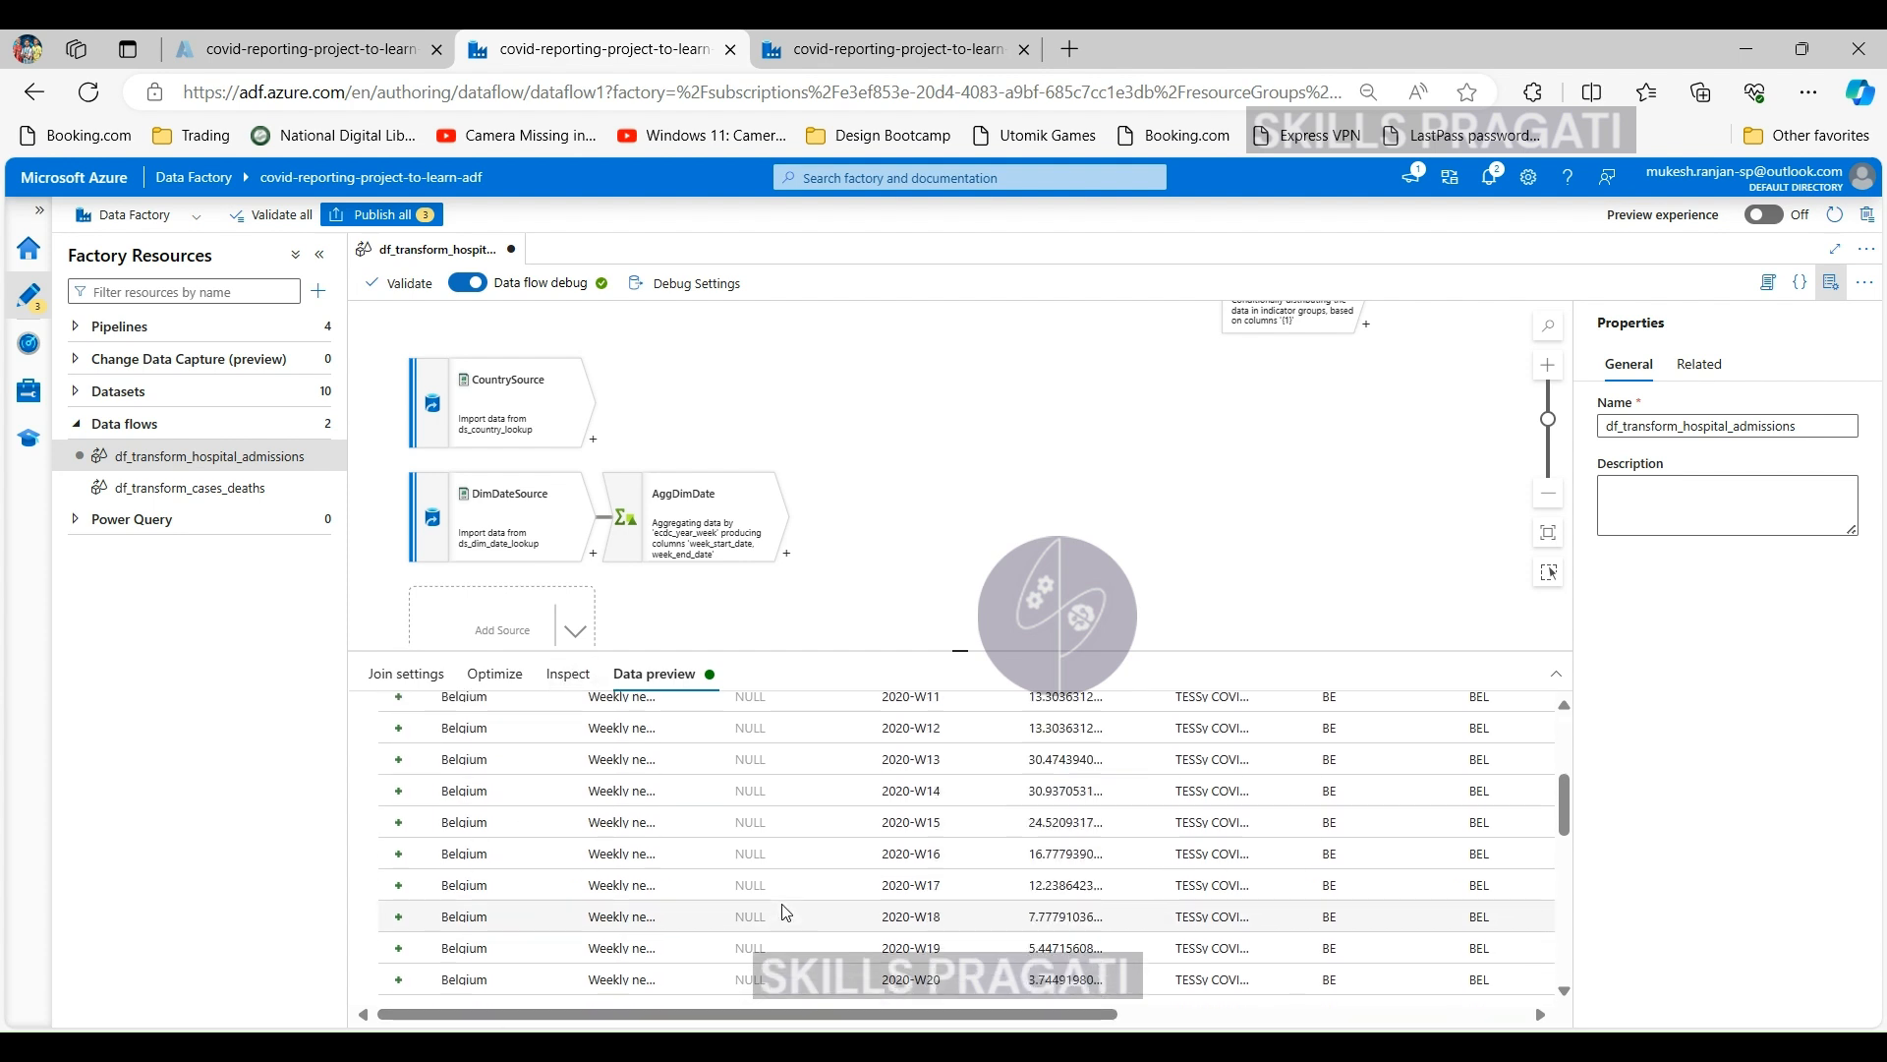
pyautogui.moveTo(687, 1018); pyautogui.dragTo(1131, 1018)
pyautogui.scroll(1, 1304, 884)
pyautogui.scroll(5, 1304, 884)
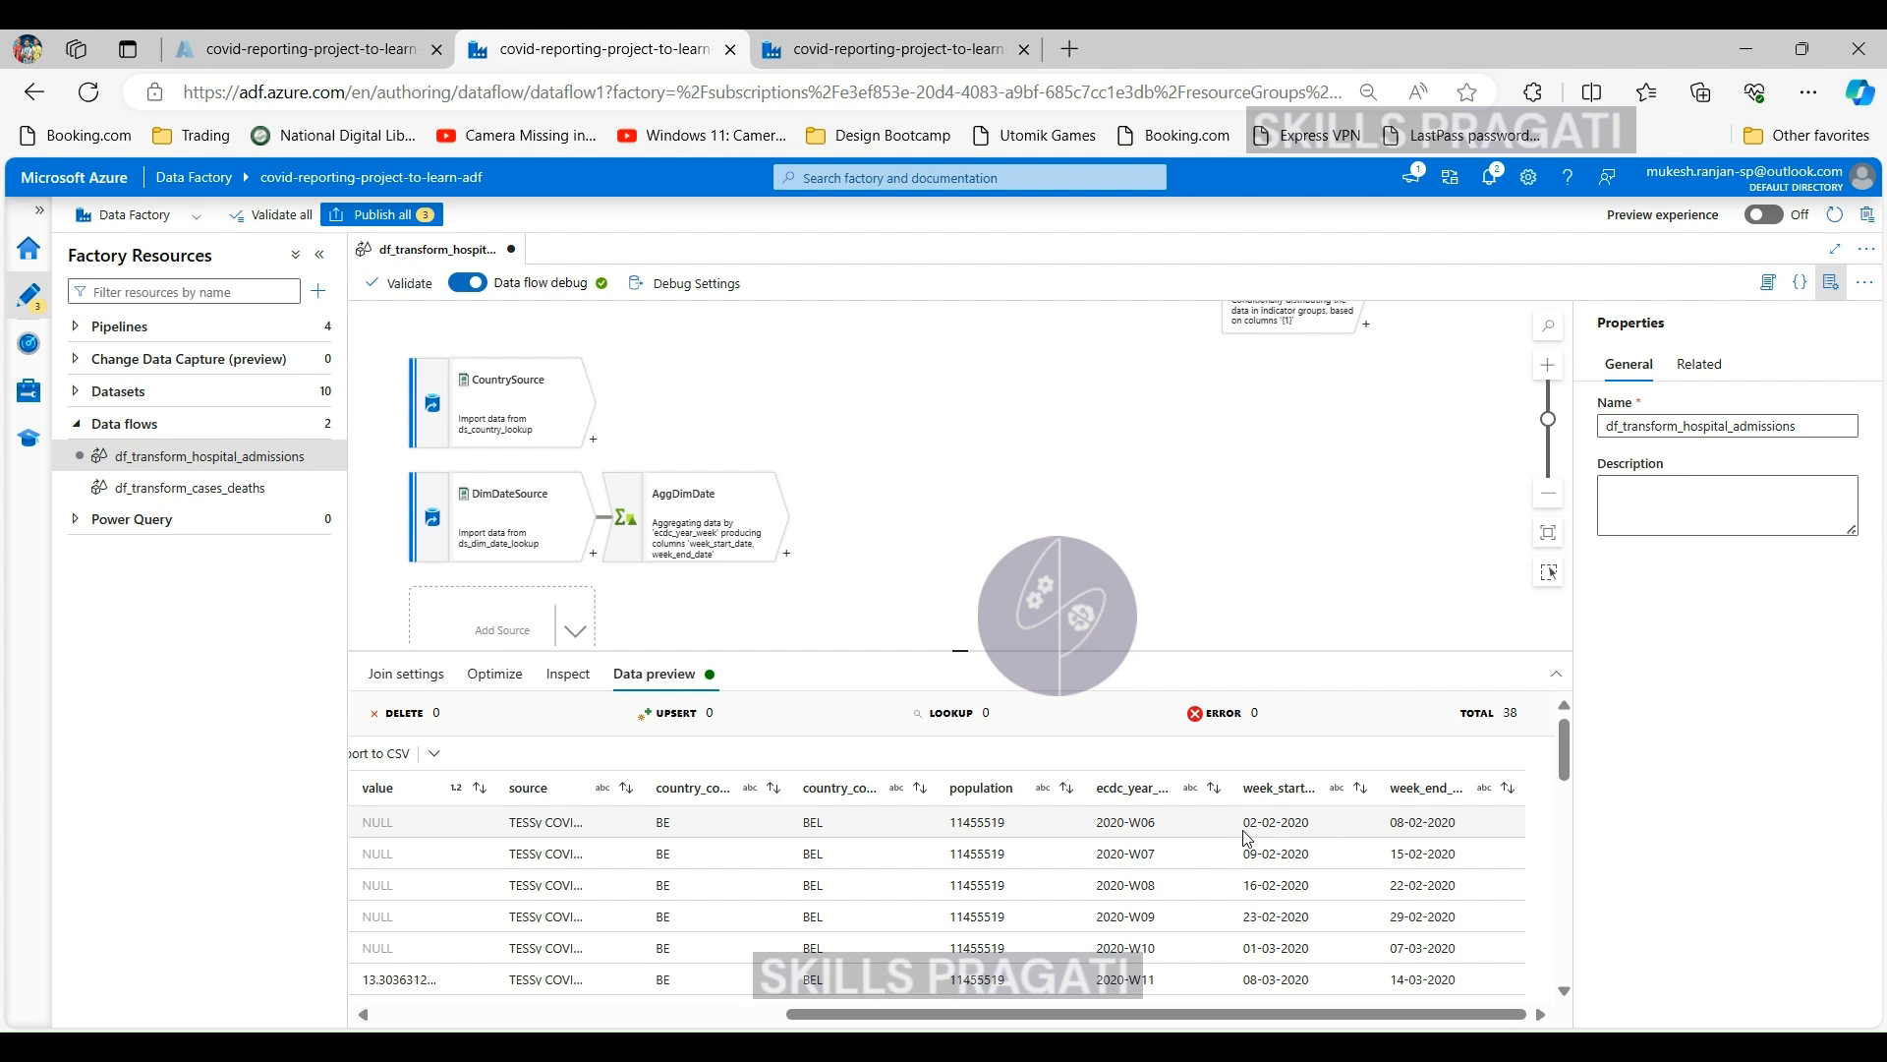
pyautogui.scroll(-3, 1315, 882)
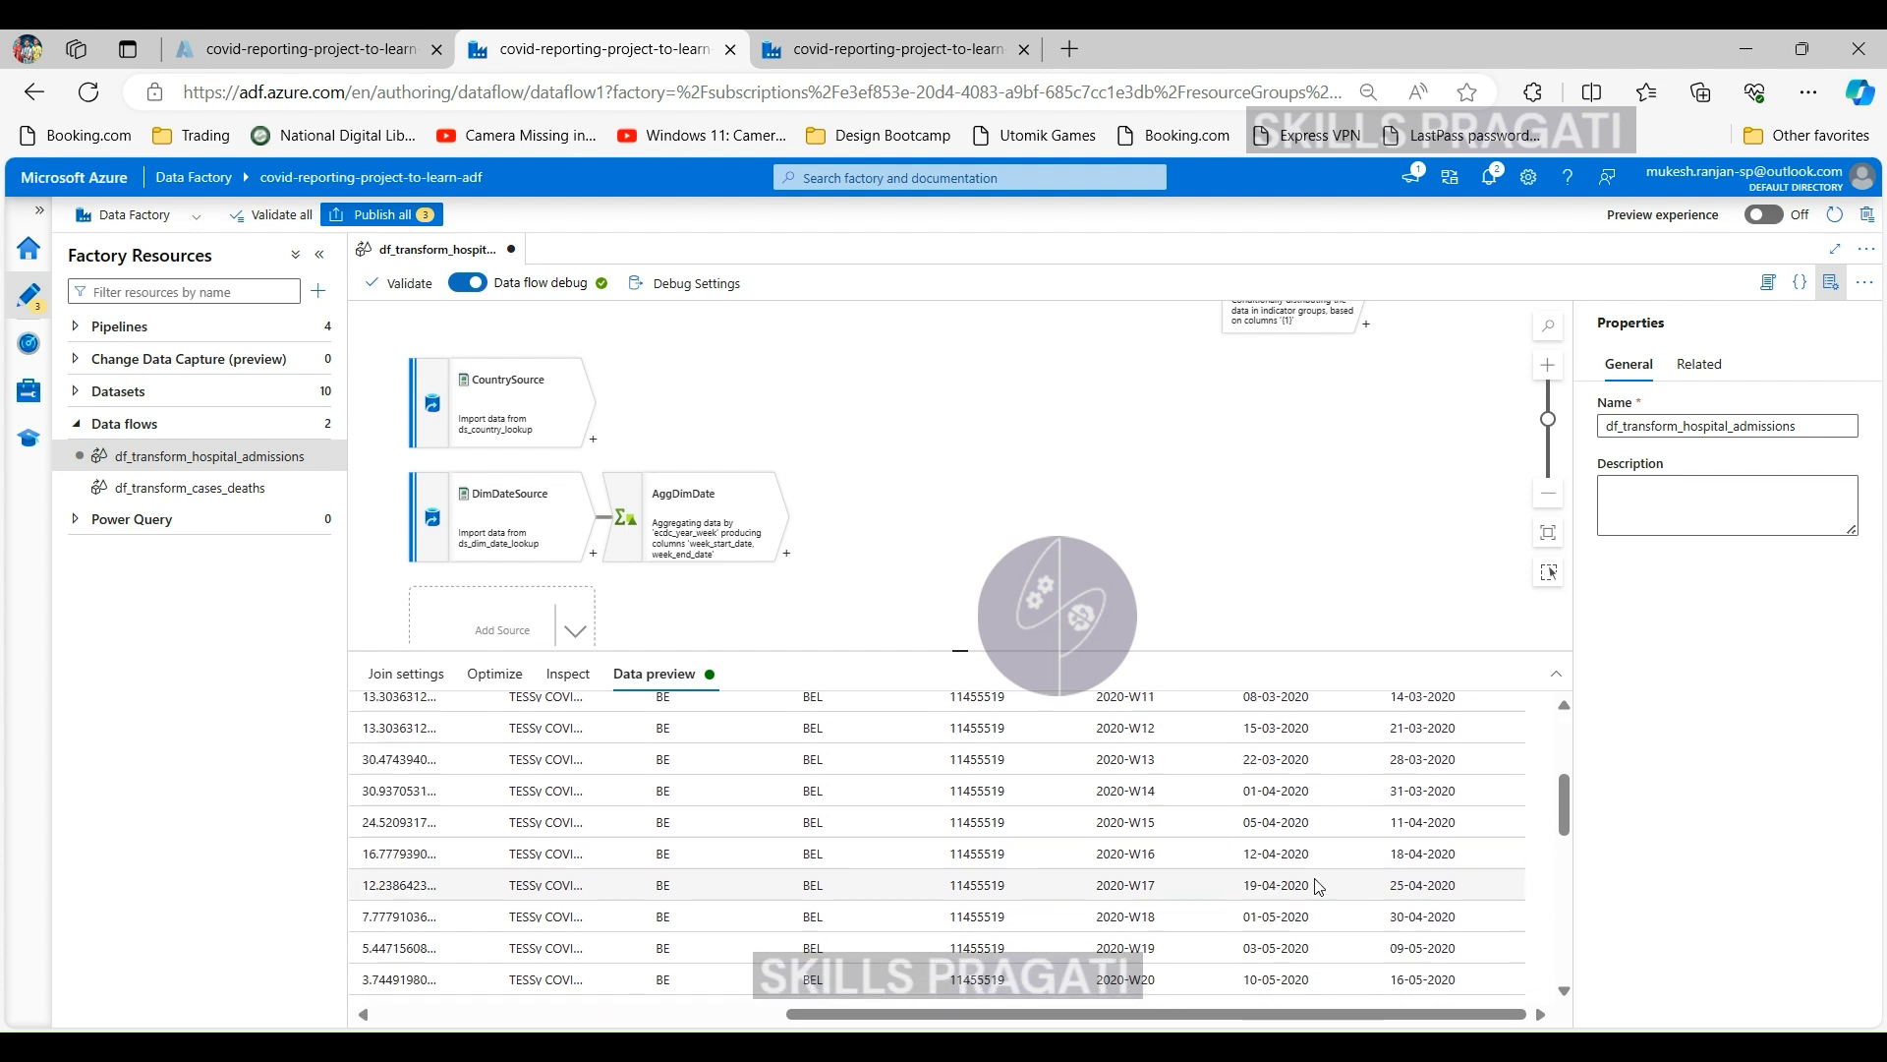
pyautogui.scroll(3, 1447, 806)
pyautogui.scroll(2, 1448, 803)
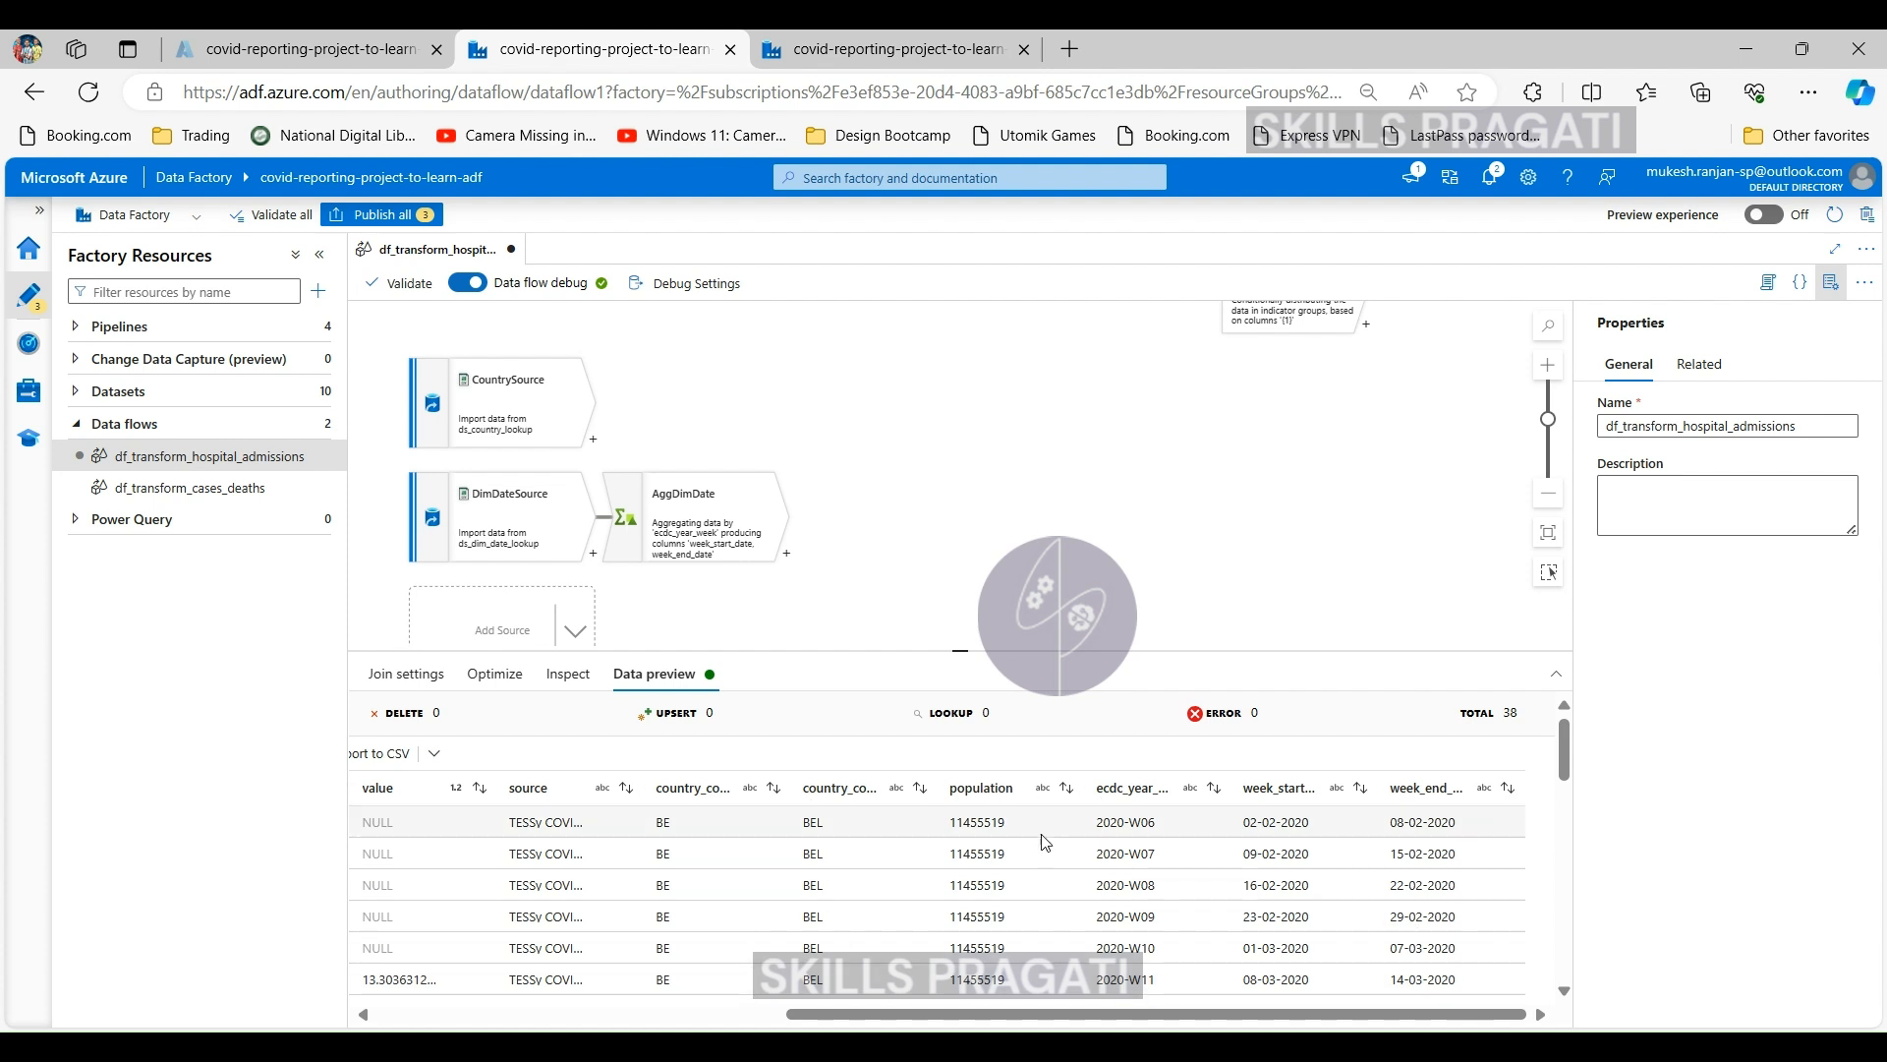
pyautogui.moveTo(885, 1014); pyautogui.dragTo(641, 999)
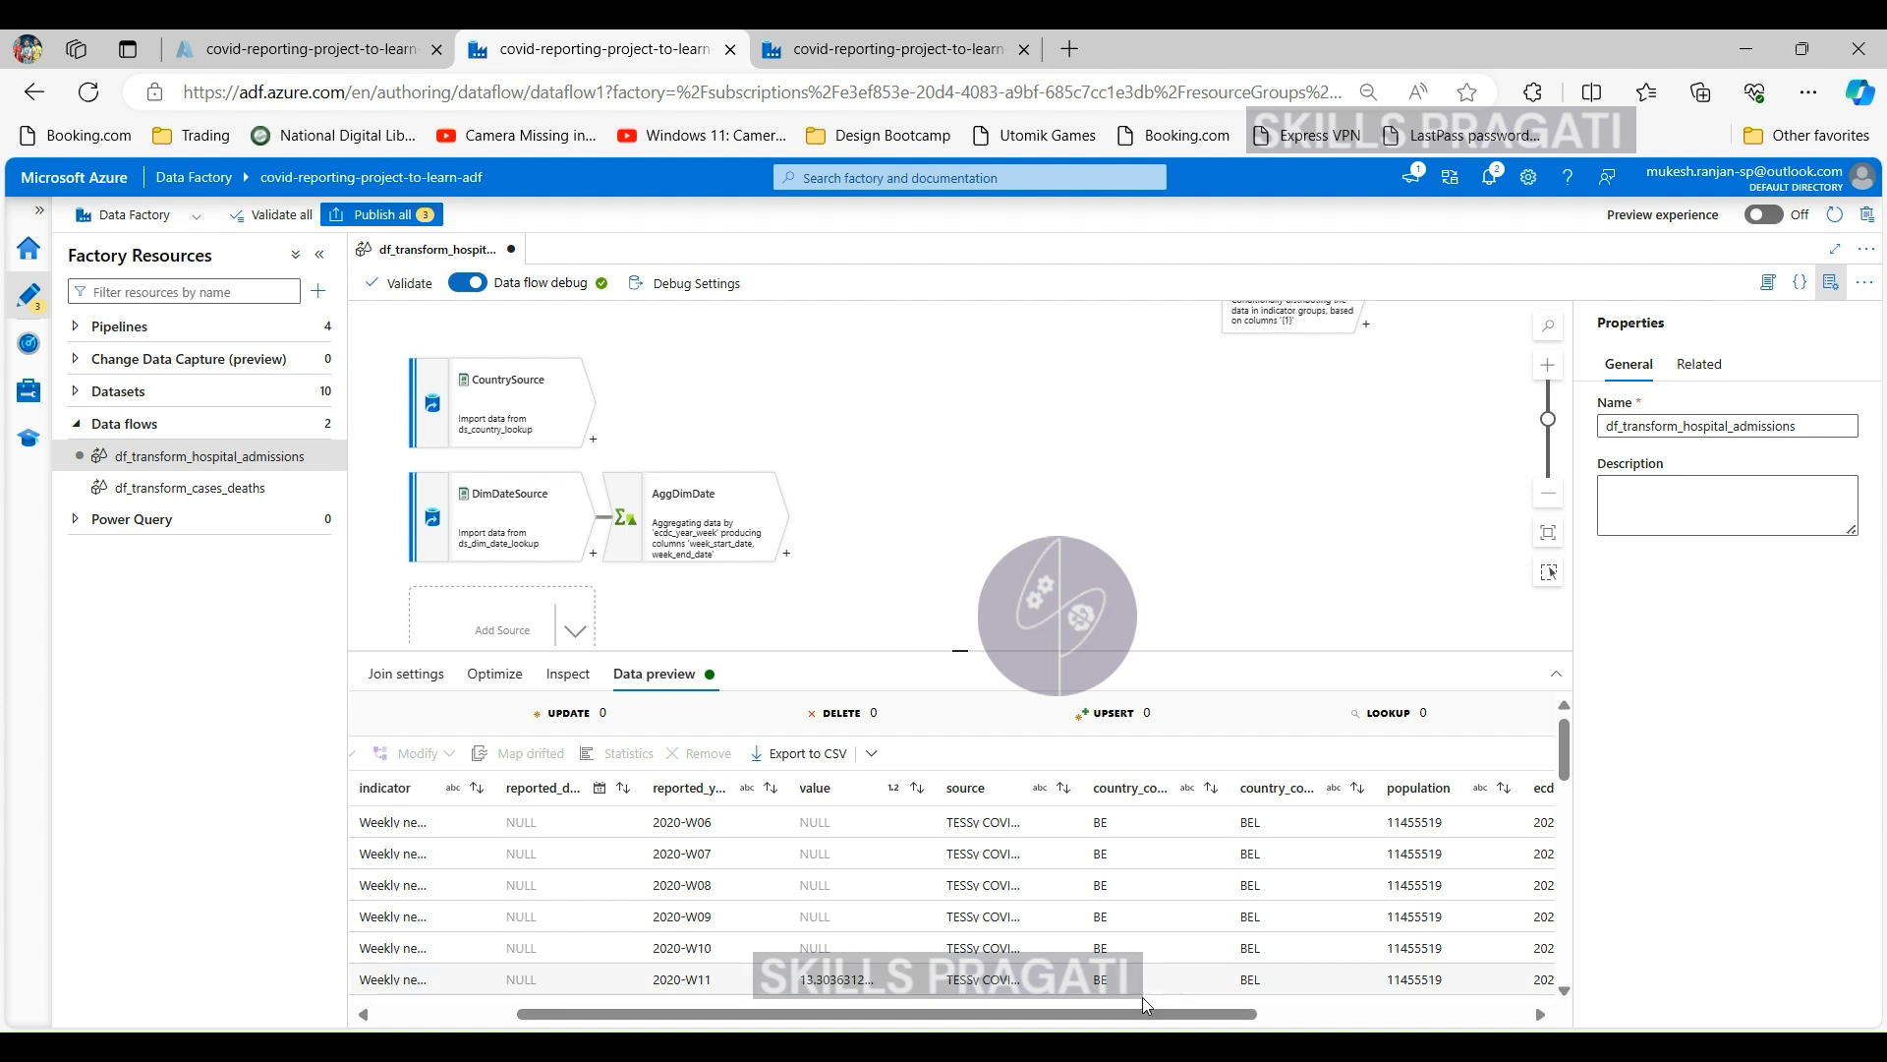
pyautogui.moveTo(1168, 1019); pyautogui.dragTo(1408, 1022)
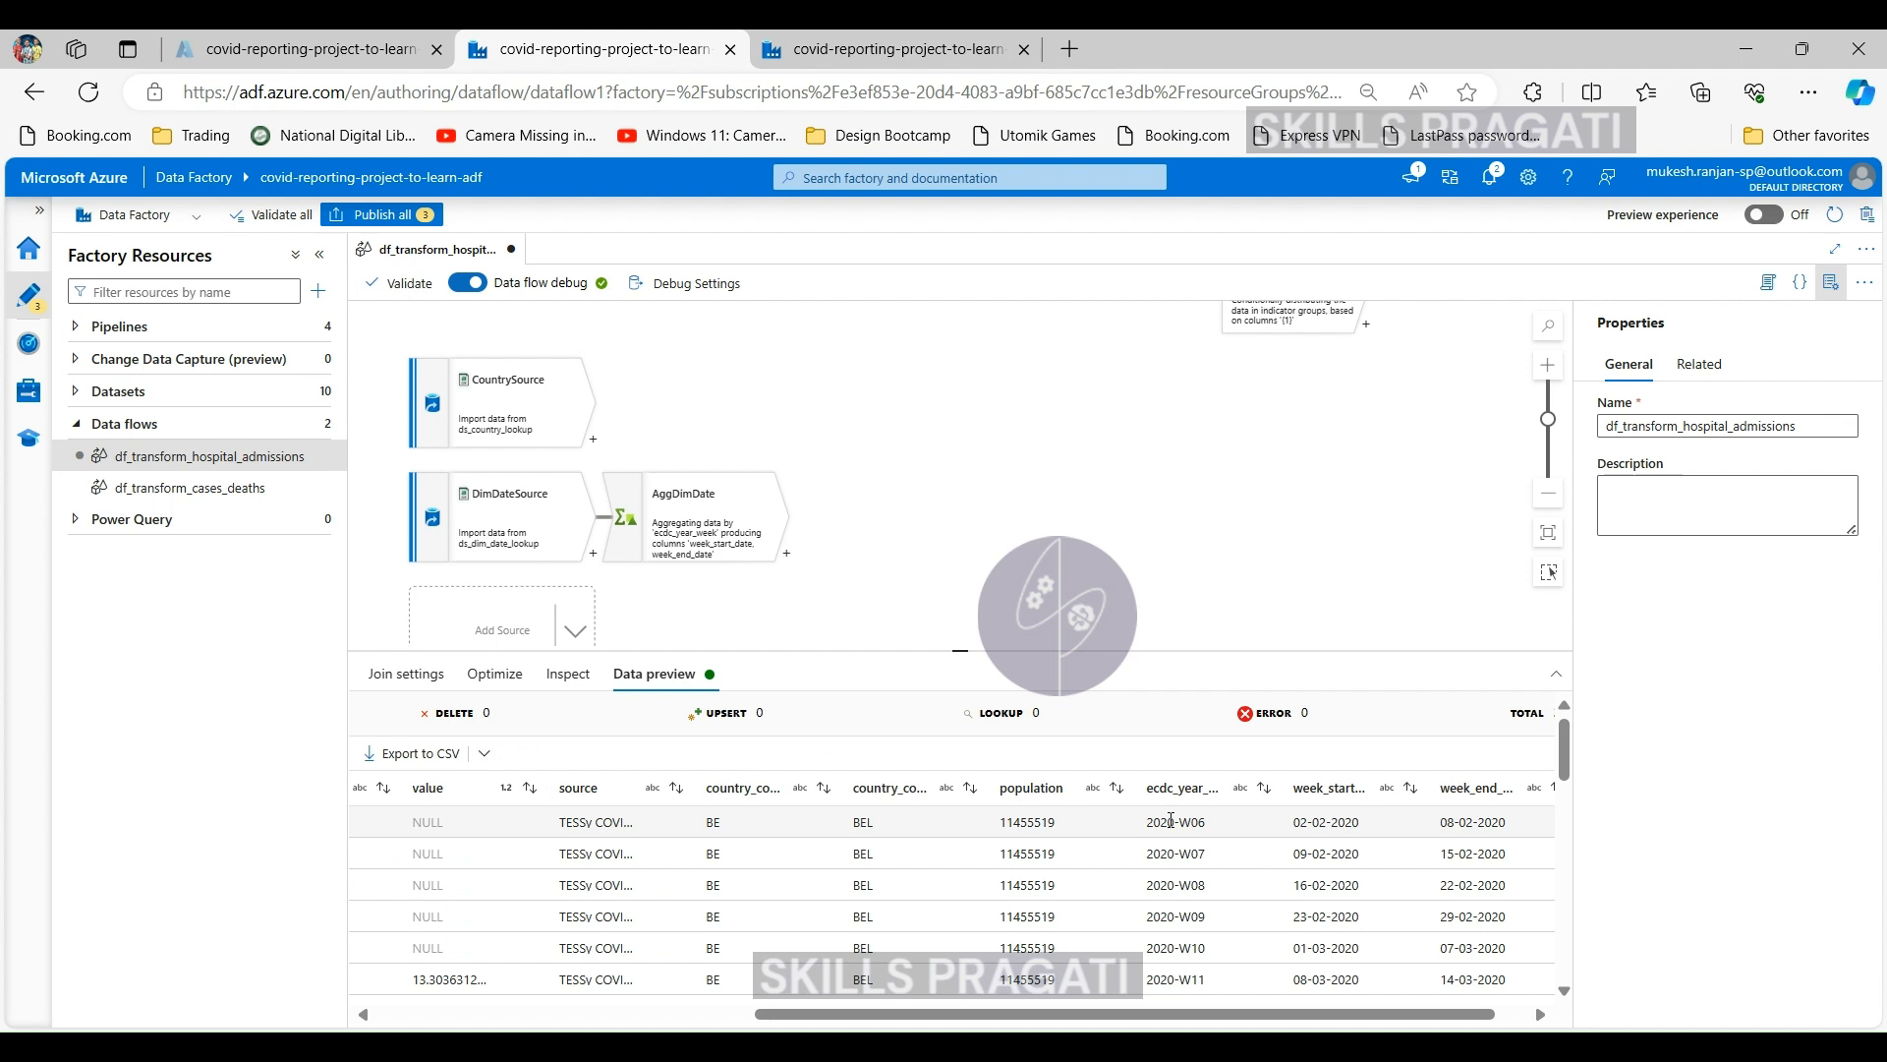
pyautogui.scroll(3, 1270, 470)
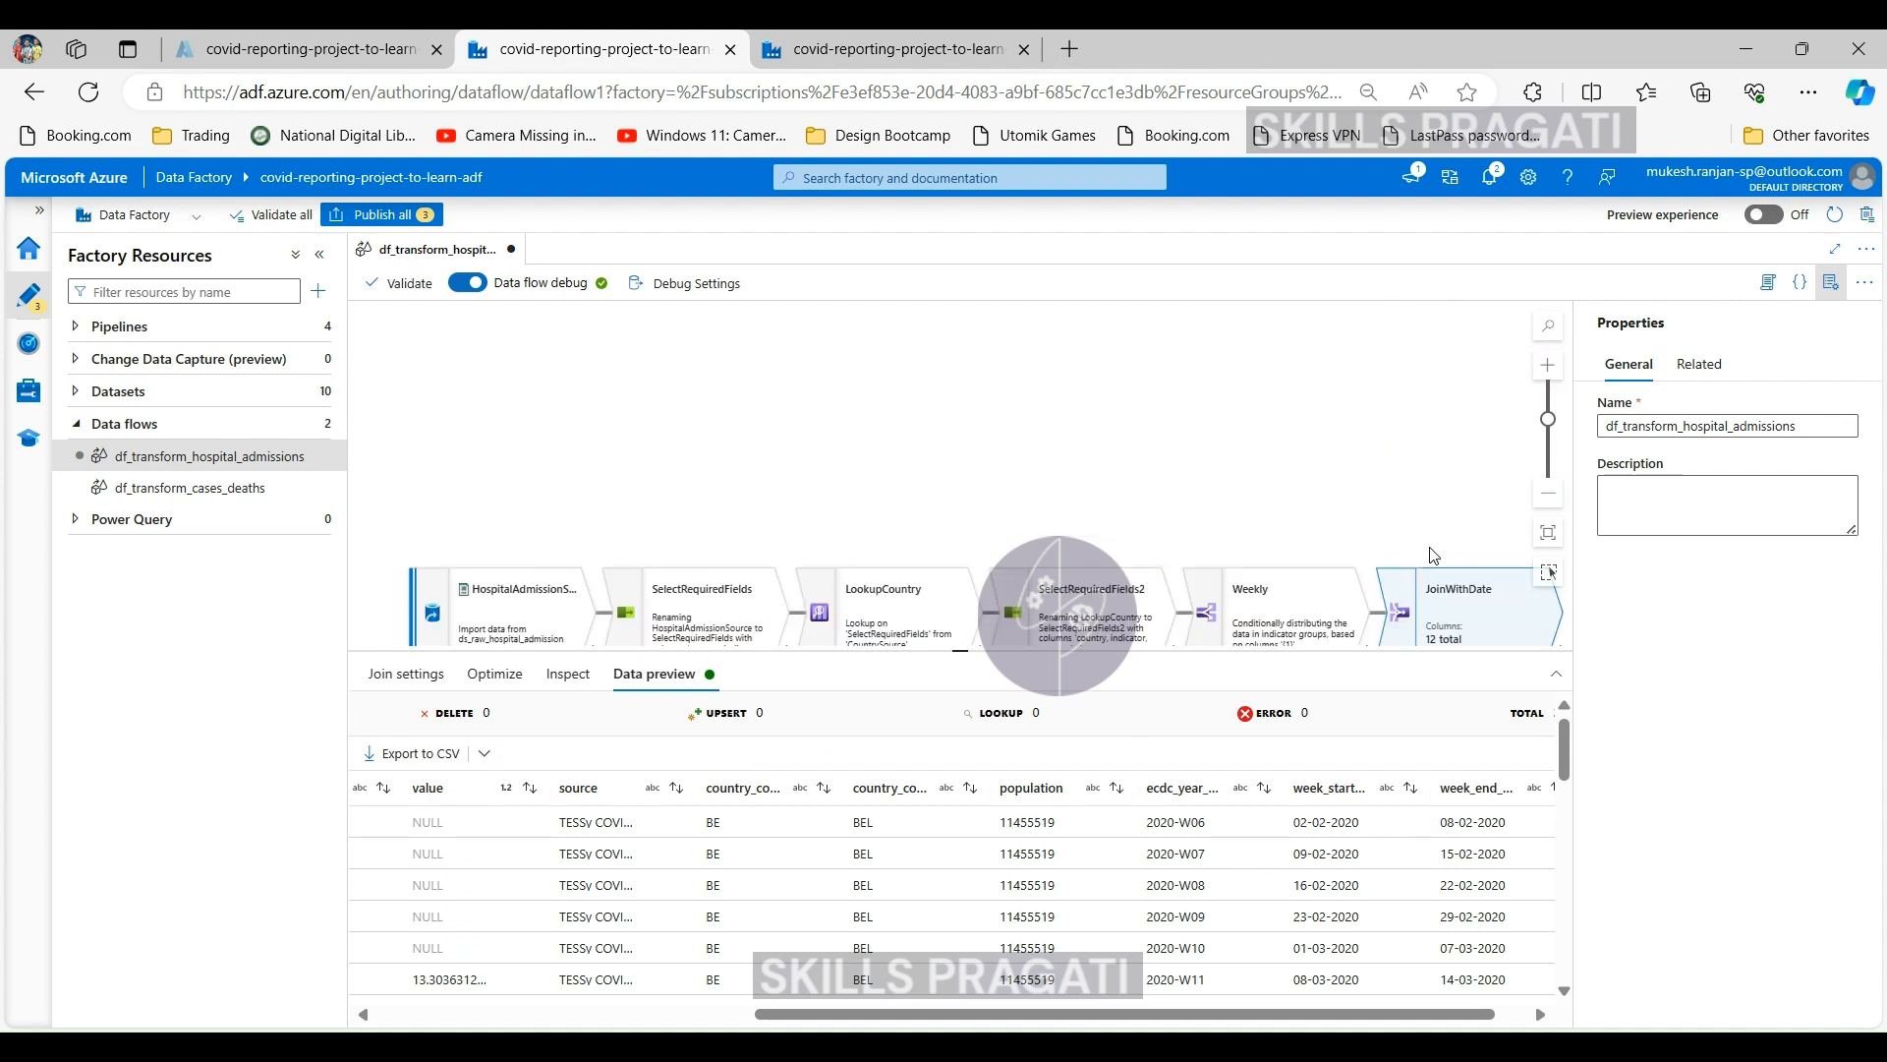
pyautogui.scroll(-1, 1441, 599)
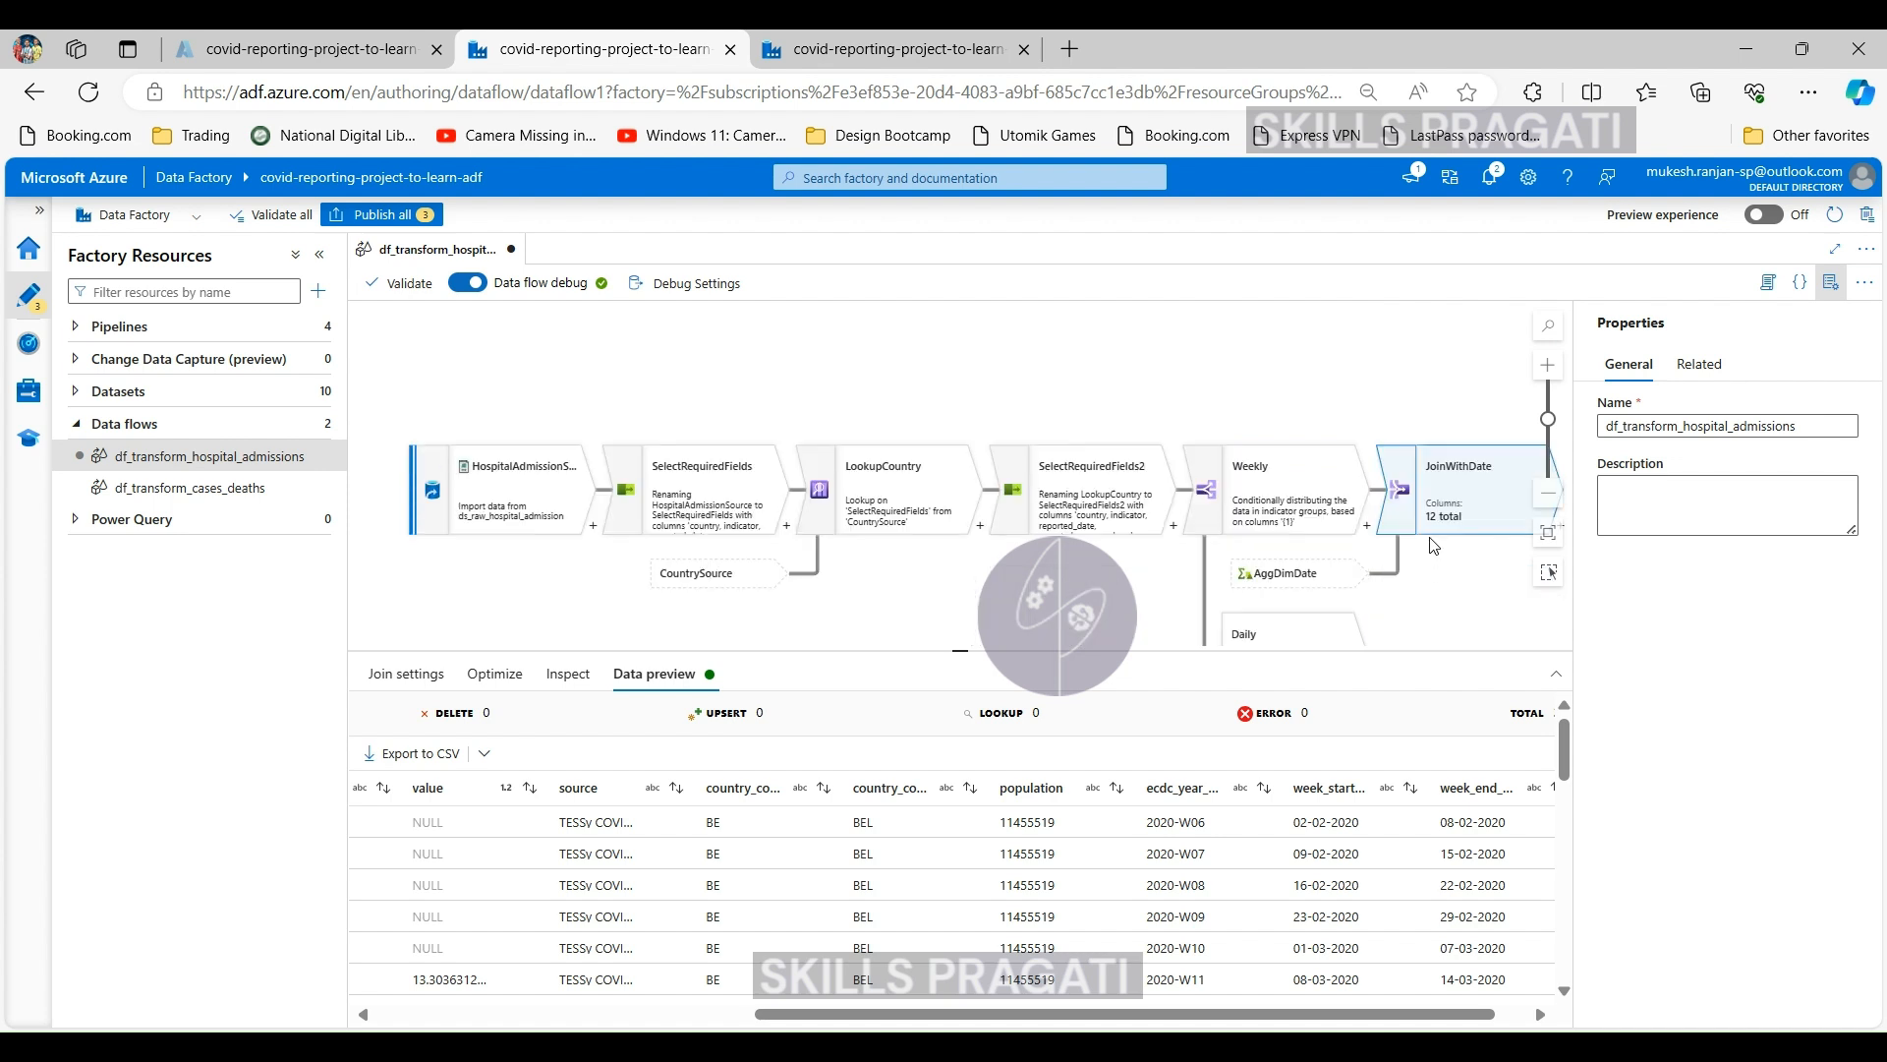